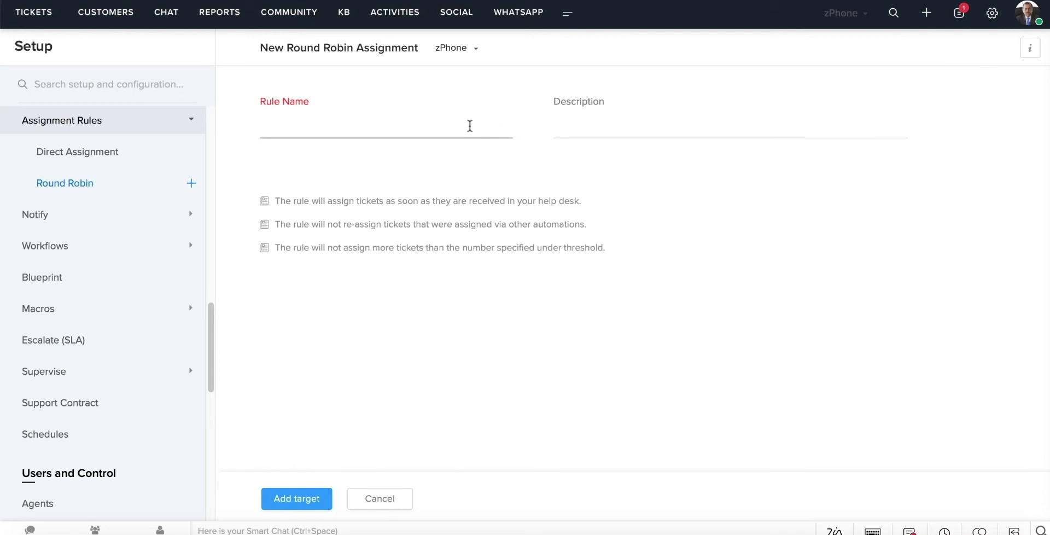
Name the round robin rule zPhone and describe it as "Assign zPhone related tickets to all agents in the department.".
type("zPhone")
key("Tab")
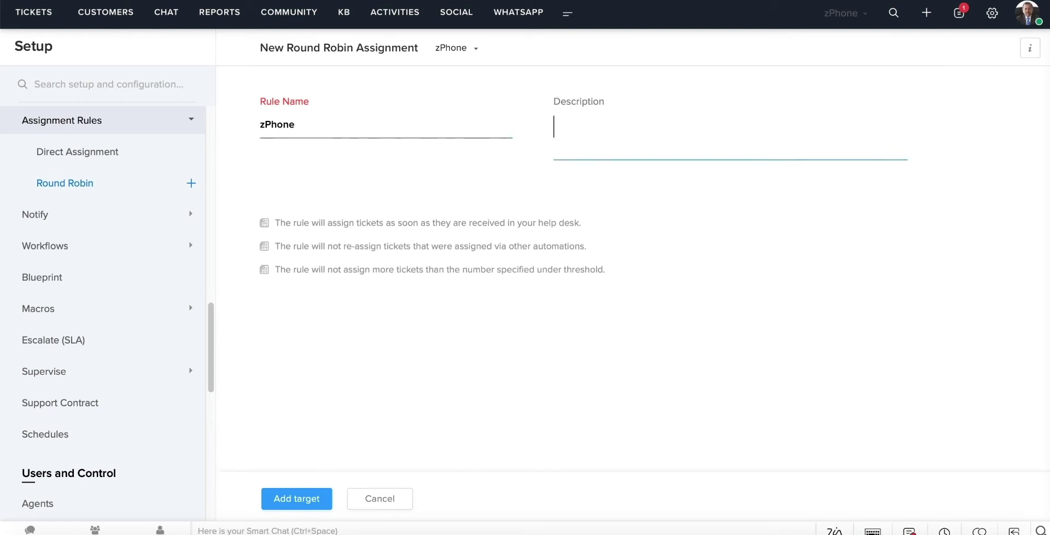
type("Assign zPhone related tickets to all agents in the department.")
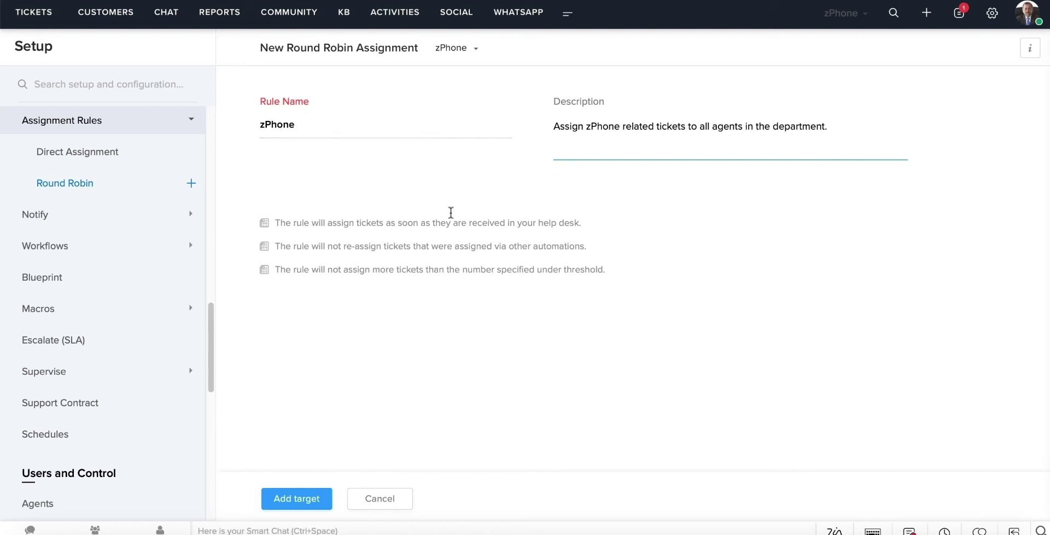
Add a target to the round robin rule with the criterion Product Name is zPhone.
left_click(316, 498)
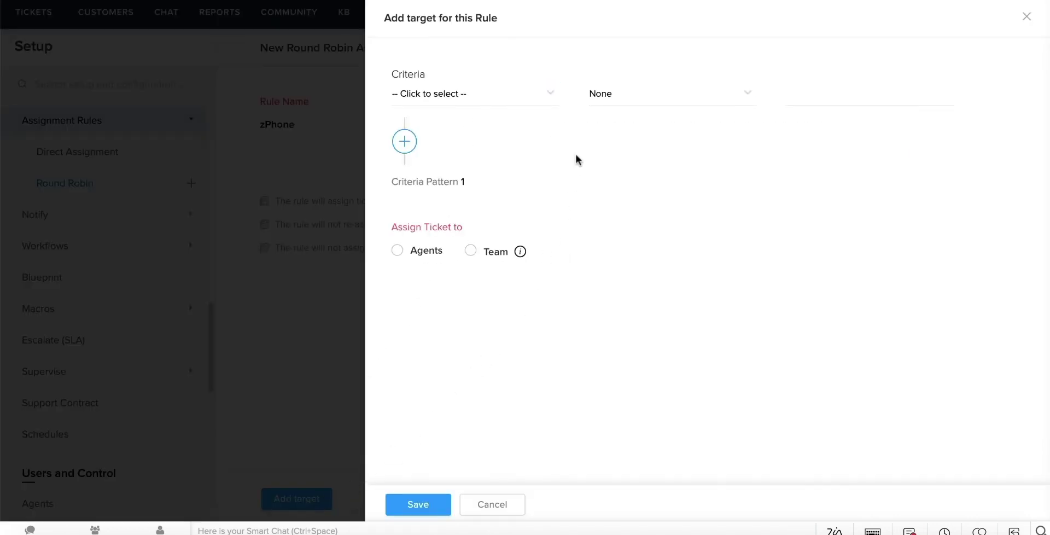
left_click(552, 94)
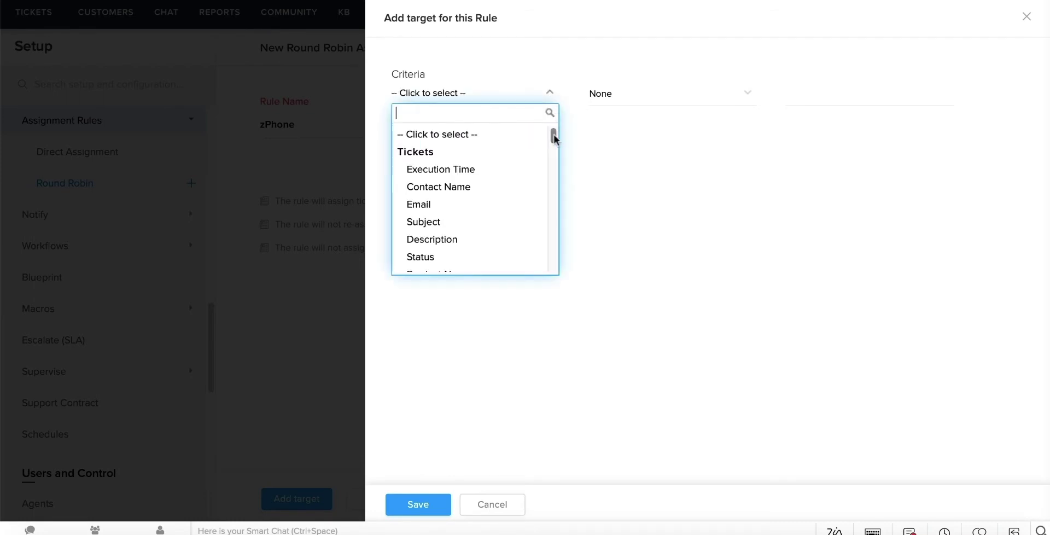
left_click_drag(553, 134, 557, 154)
left_click(501, 143)
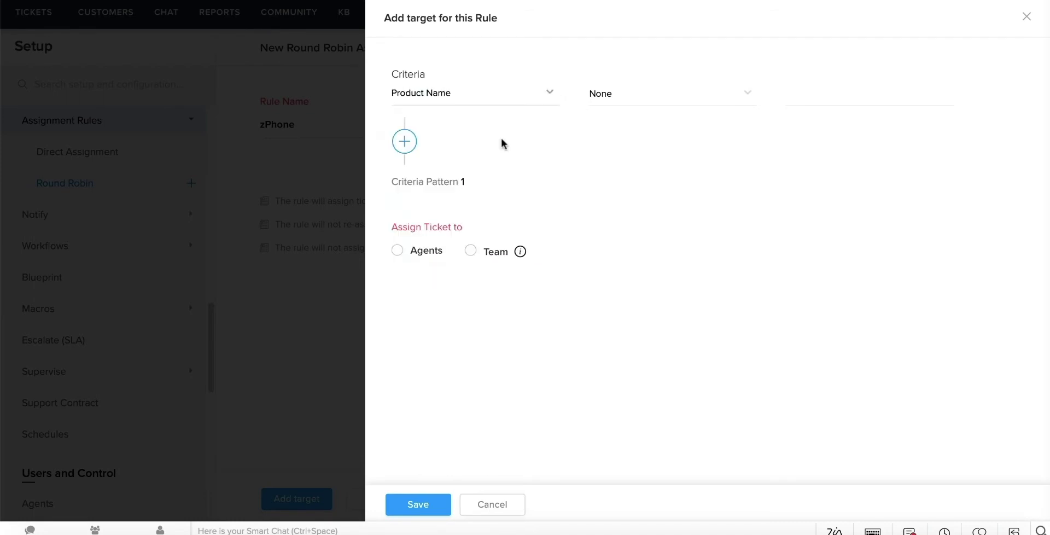
left_click(682, 101)
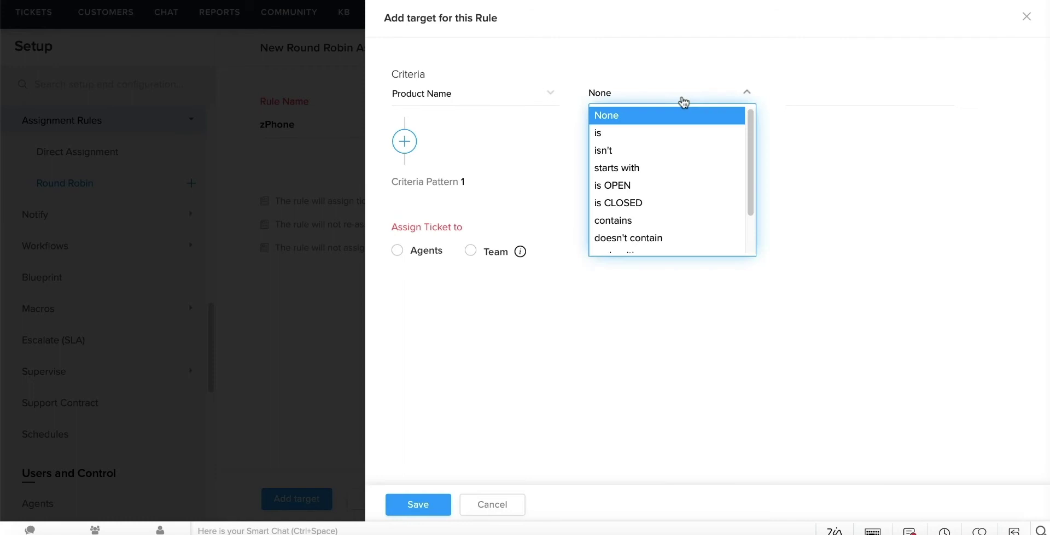
left_click(646, 132)
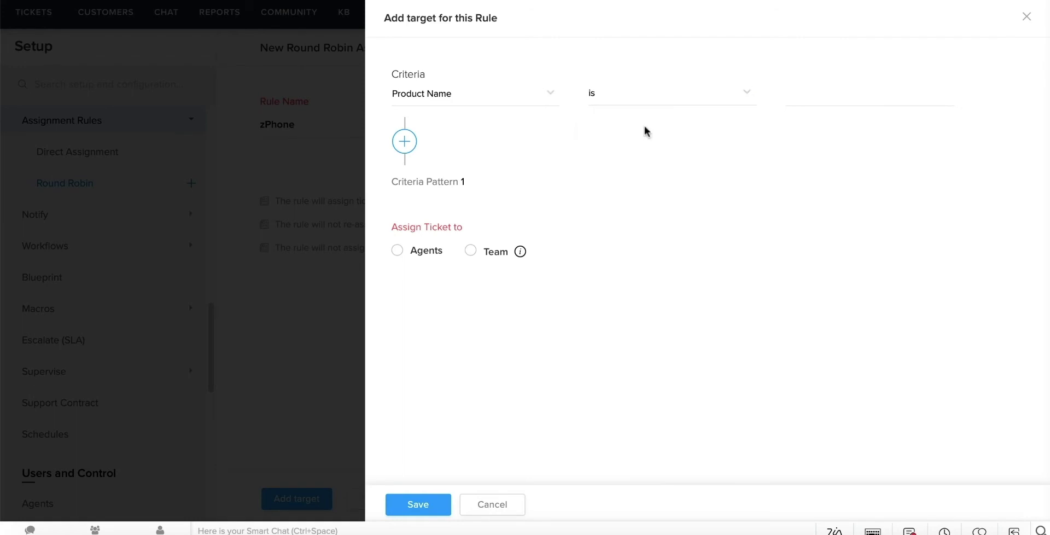
left_click(805, 100)
type("zPhone")
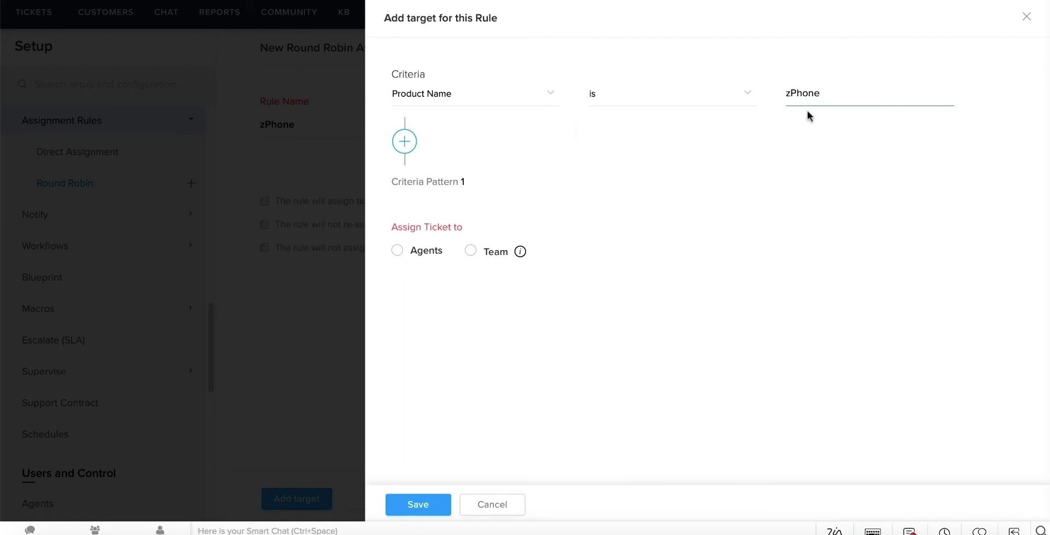
Assign the target's tickets to all agents in the department and save the target.
left_click(398, 252)
left_click(418, 284)
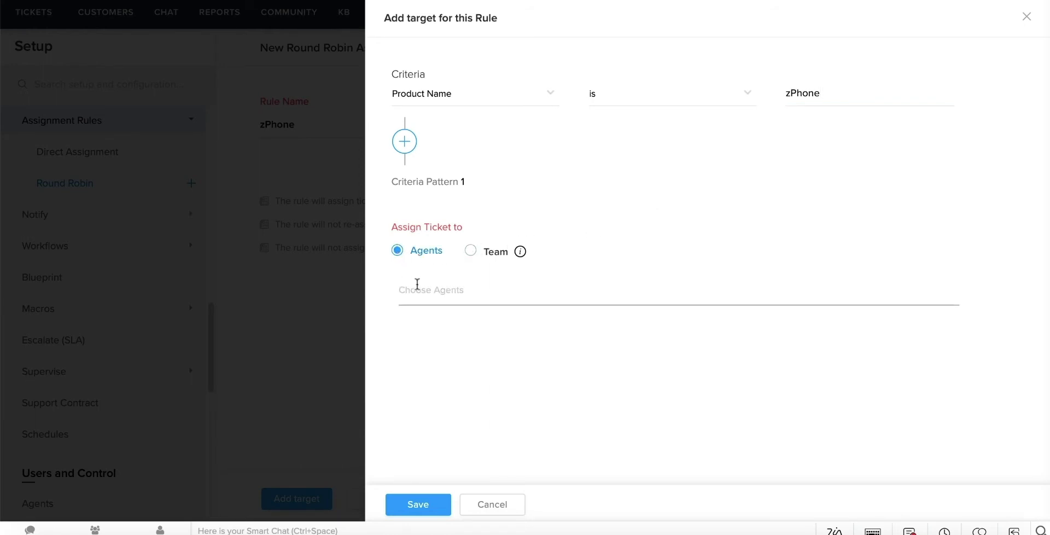
left_click(462, 323)
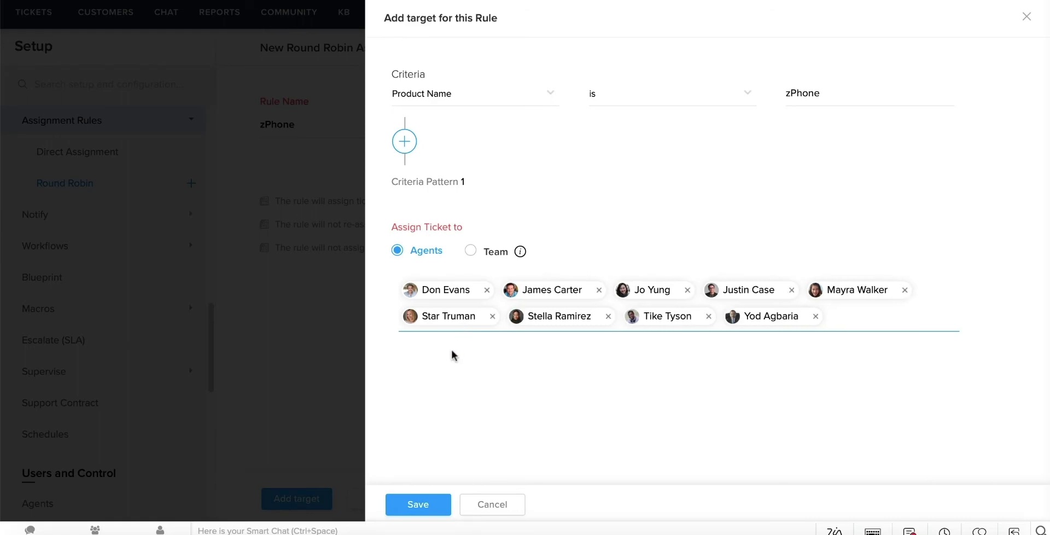
left_click(432, 504)
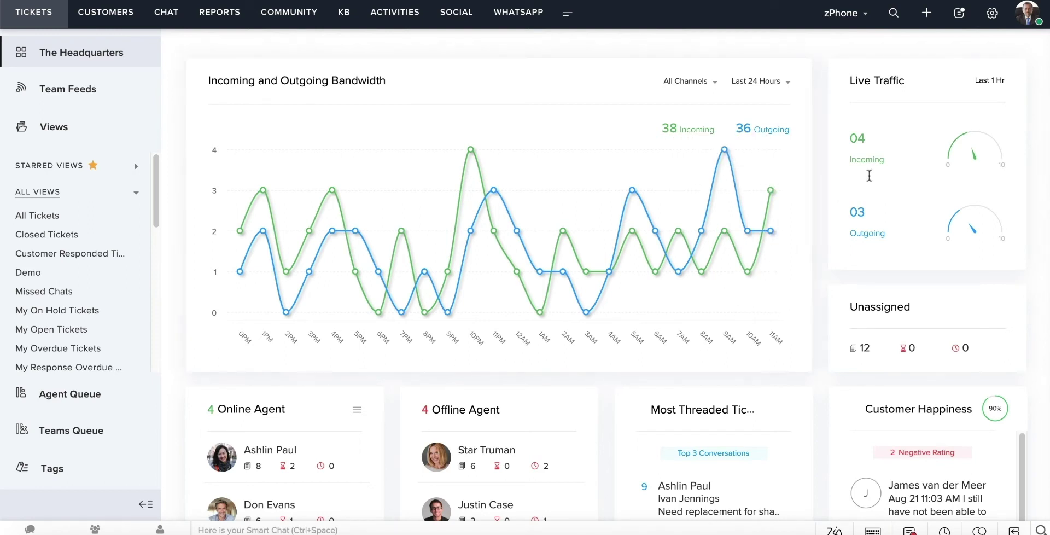
Start a new direct assignment rule named Social Media Support, with a description saying all social media tickets go to the chosen agent.
left_click(993, 13)
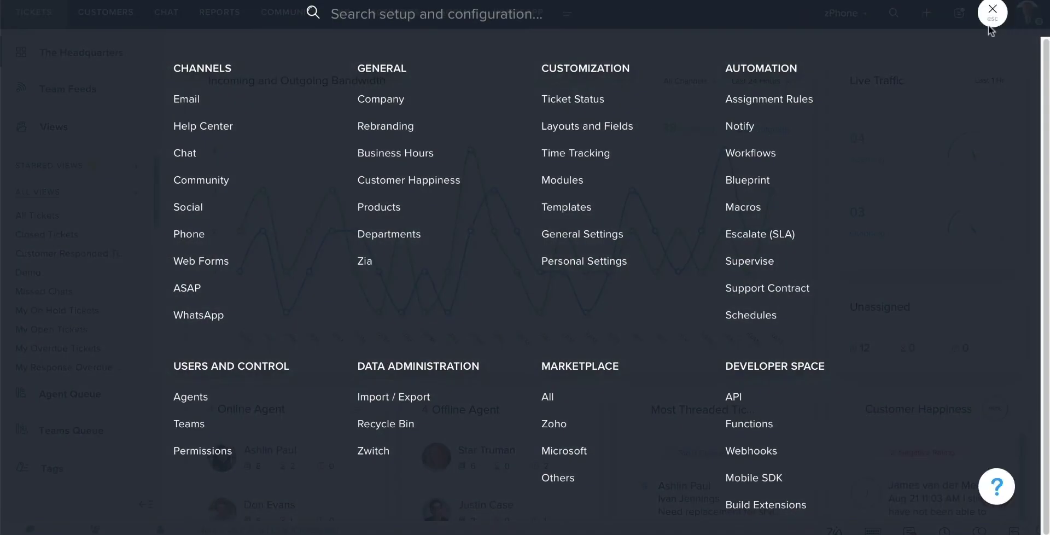
left_click(795, 102)
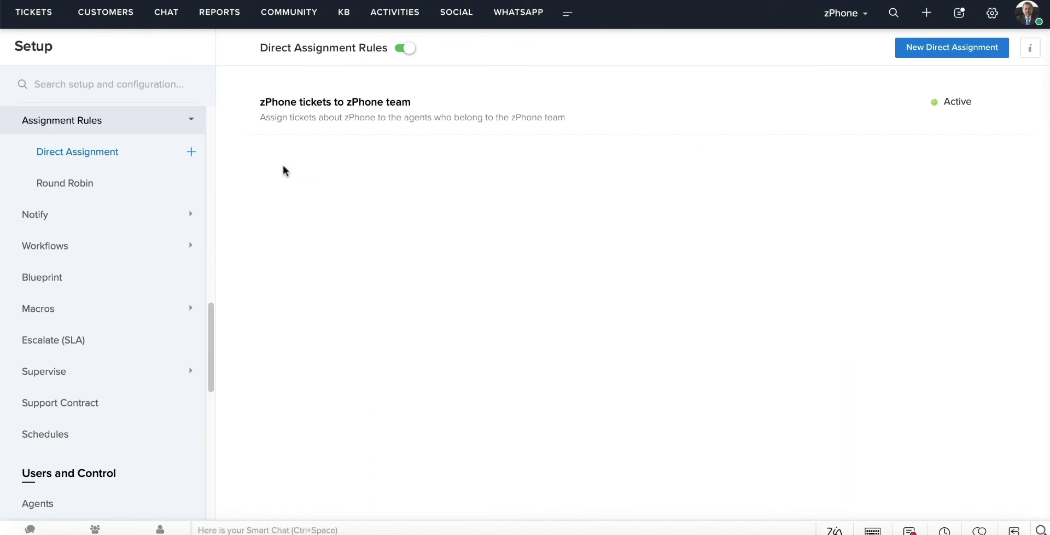
left_click(194, 151)
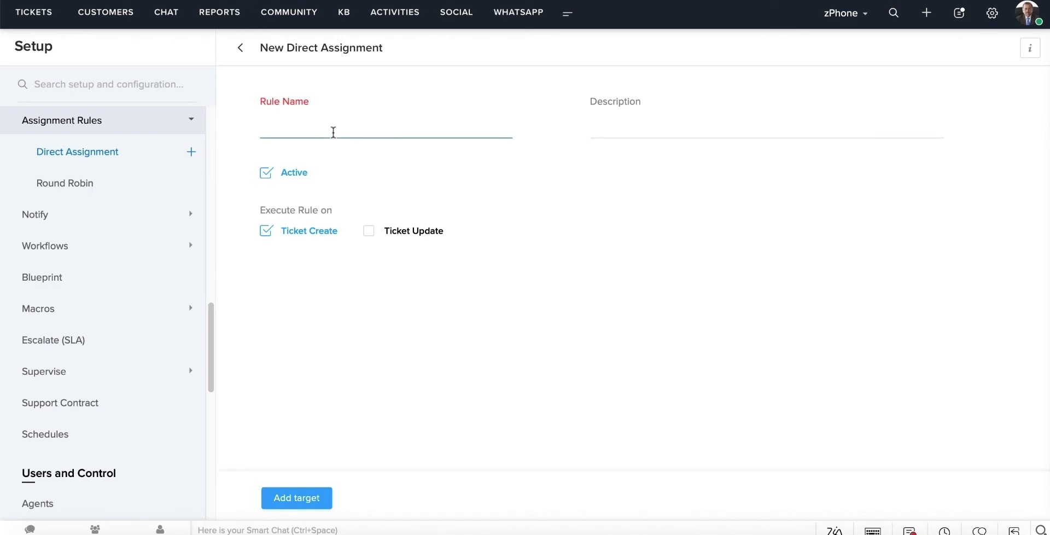
type("Social Media Support")
key("Tab")
type("As")
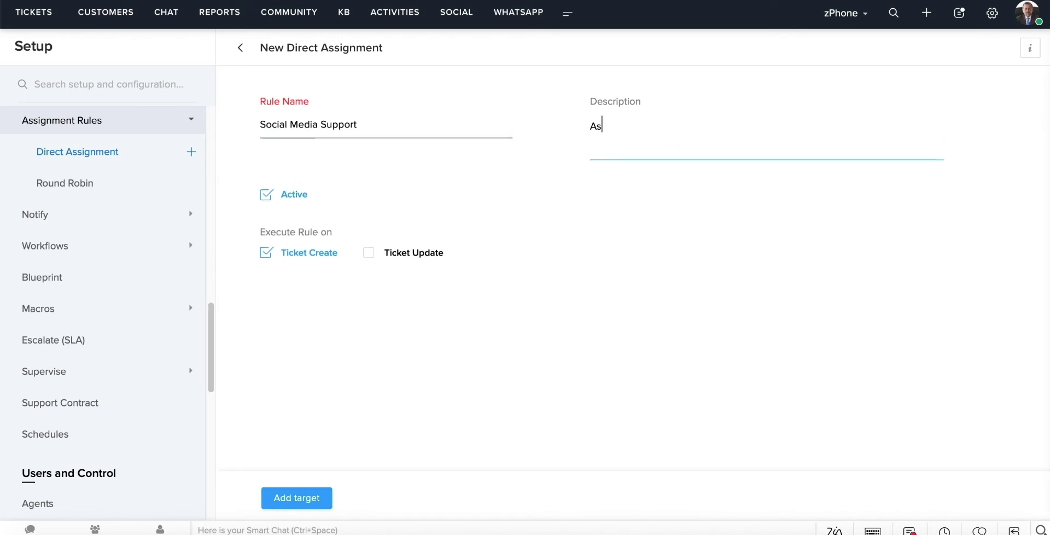
type("sign all social media tickets to Tike Tyson")
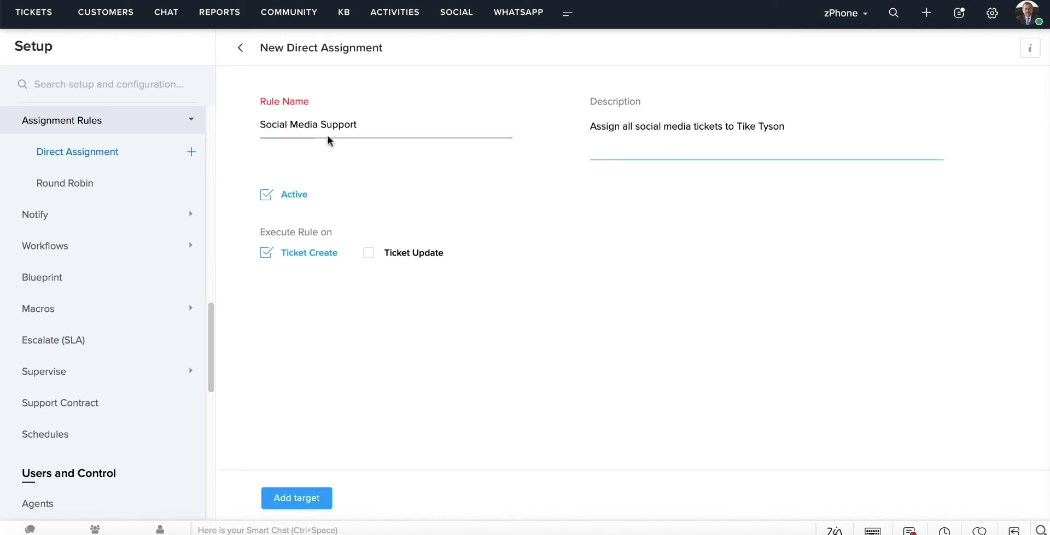
Add a target to the Social Media Support rule with the criterion Channel is Facebook.
left_click(296, 498)
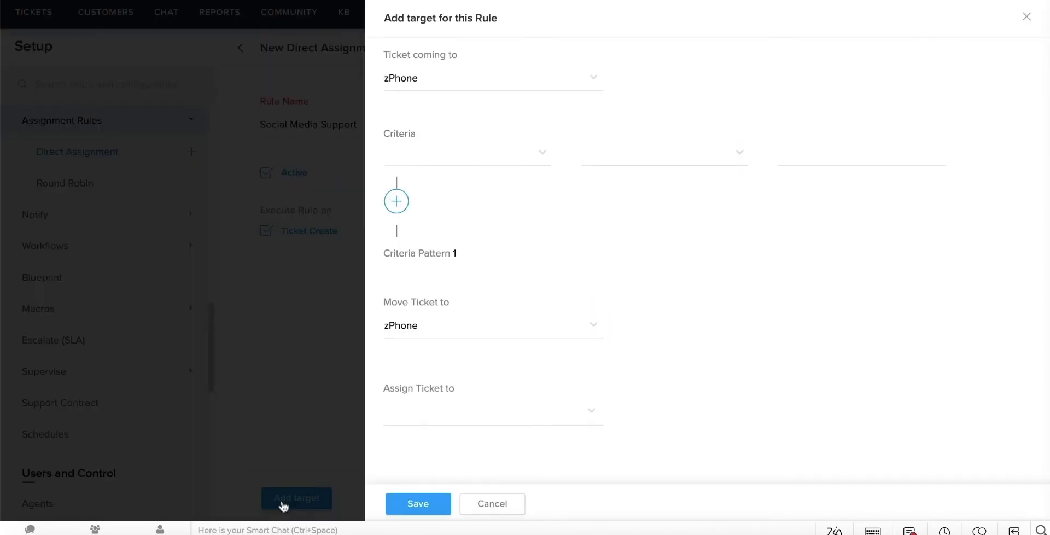
left_click(507, 156)
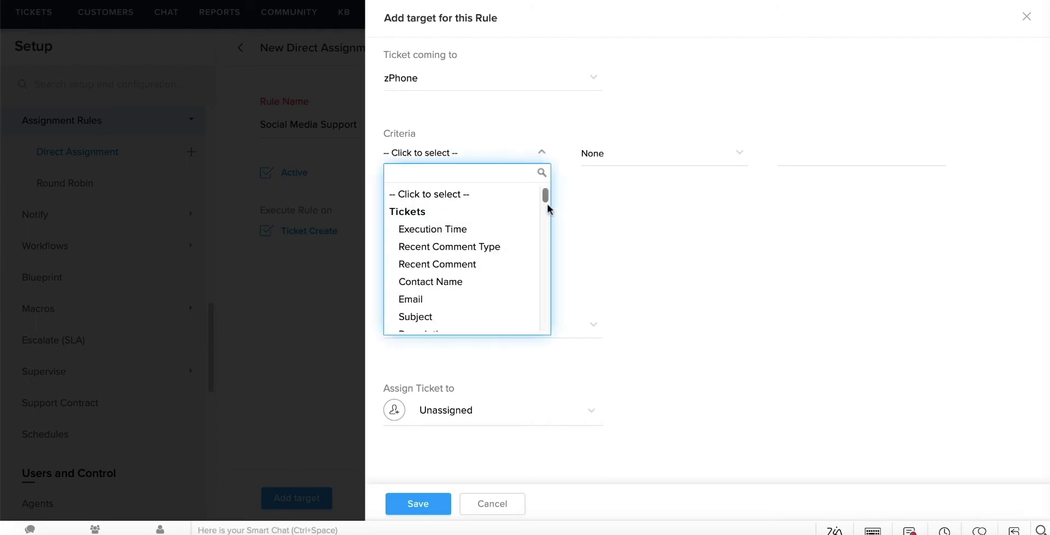
left_click_drag(545, 194, 559, 255)
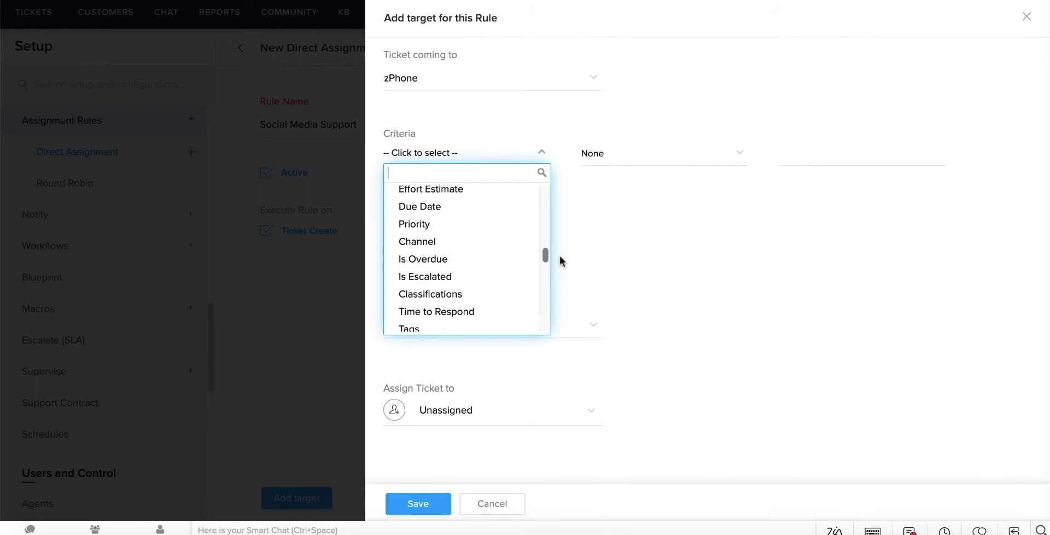
left_click(473, 246)
left_click(633, 159)
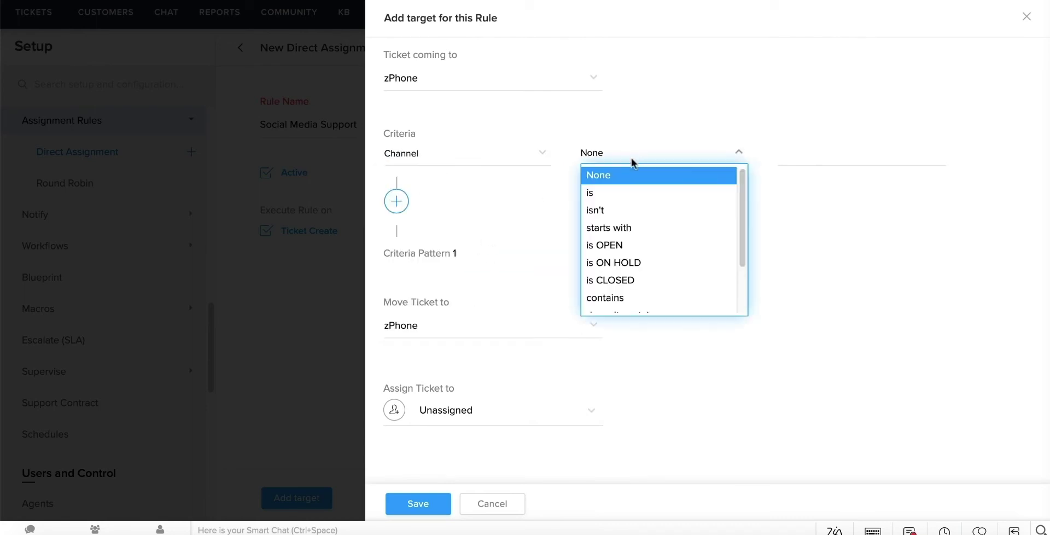
left_click(624, 196)
left_click(788, 154)
type("Facebook")
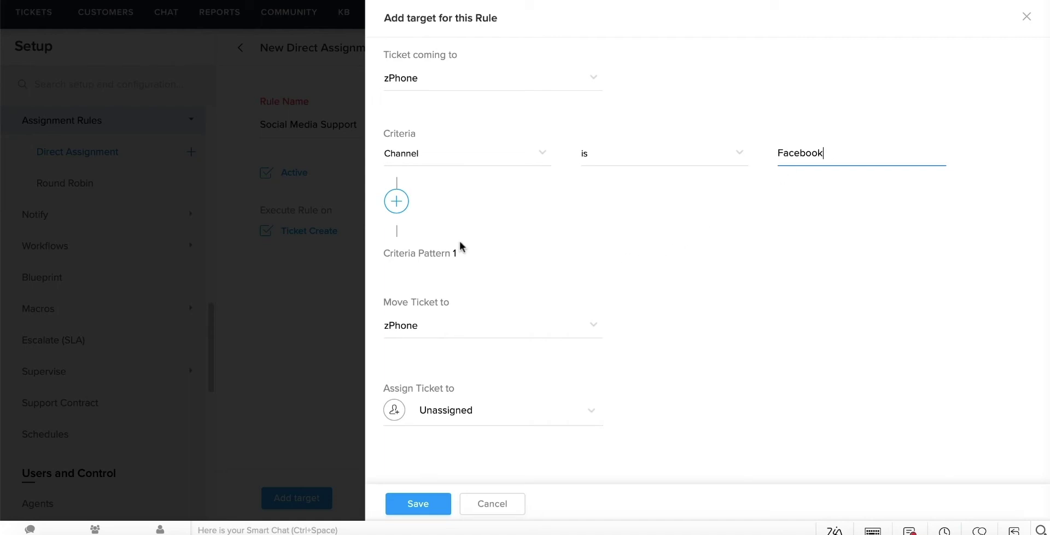
Add a second criterion joined with OR, Channel is Twitter.
left_click(396, 201)
left_click(396, 201)
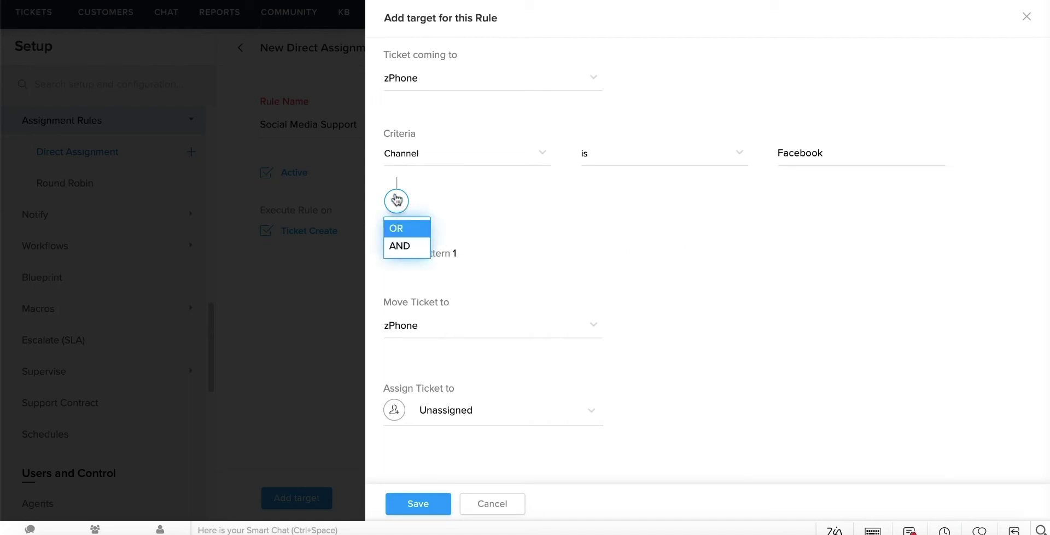
left_click(397, 230)
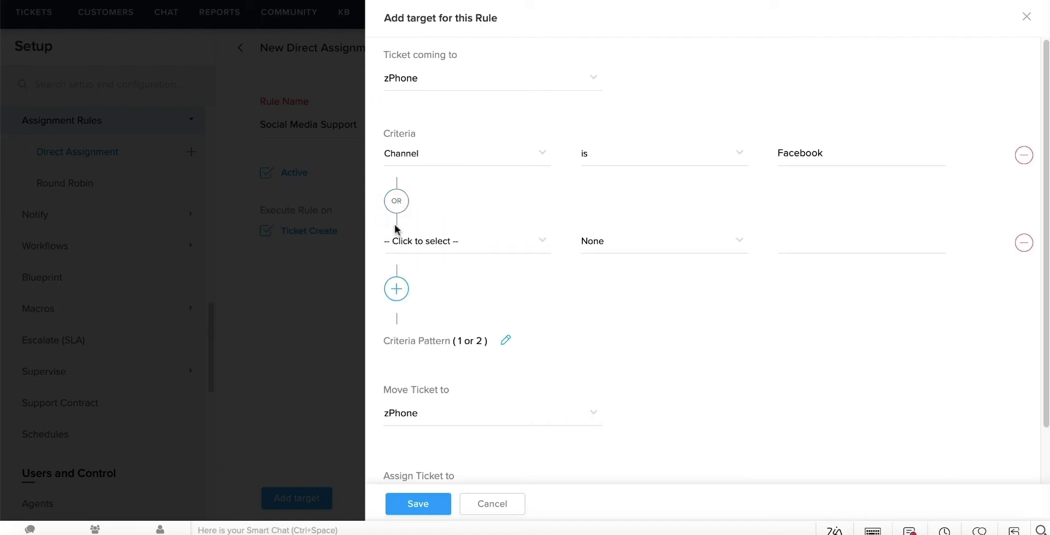
left_click(419, 243)
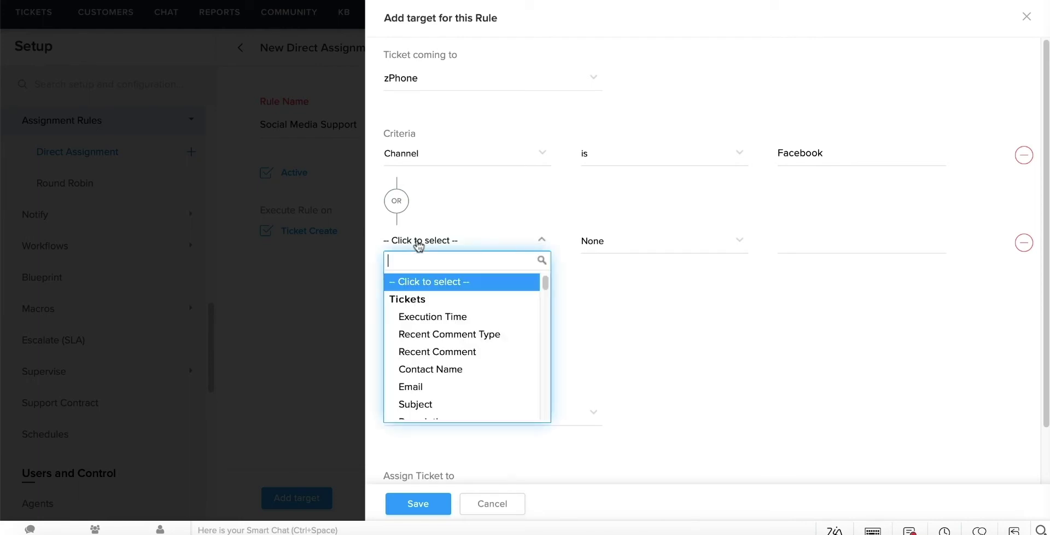
type("chan")
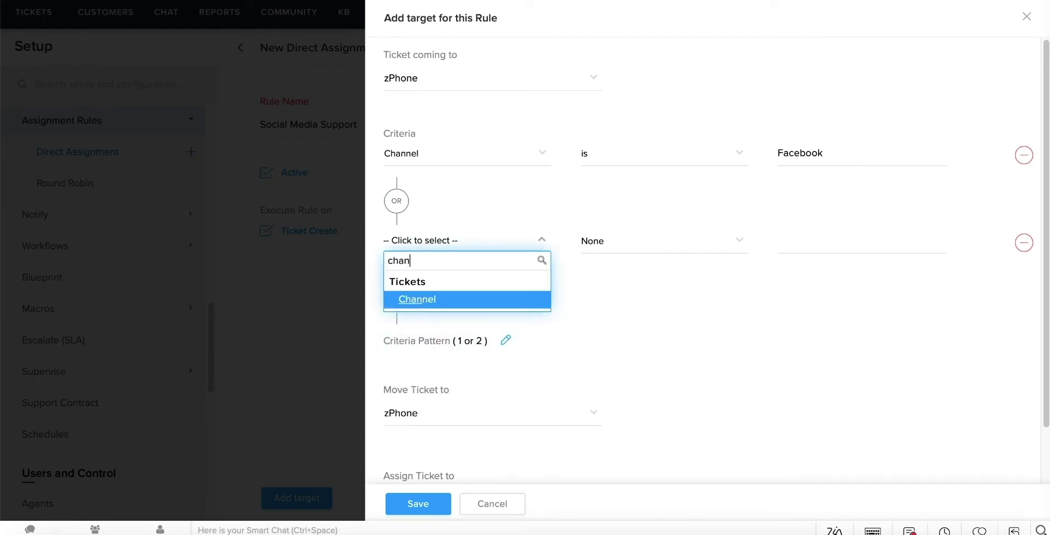
left_click(397, 299)
left_click(677, 245)
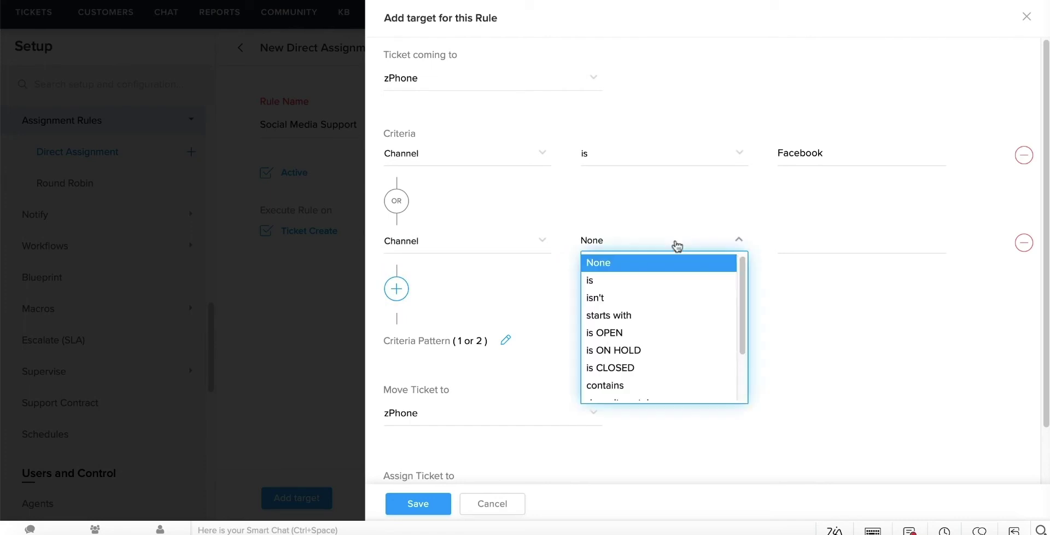
left_click(644, 281)
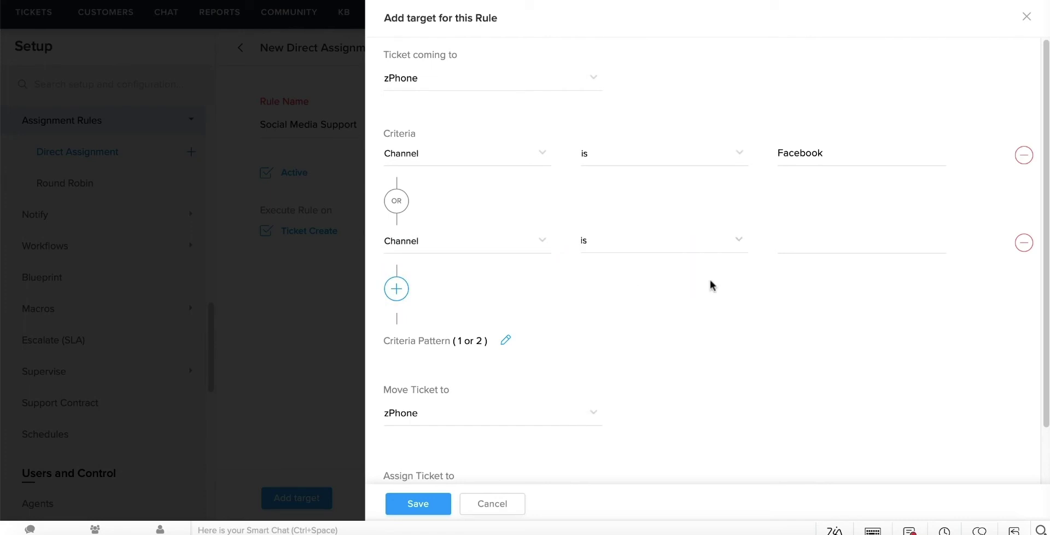
left_click(852, 244)
type("Twitter")
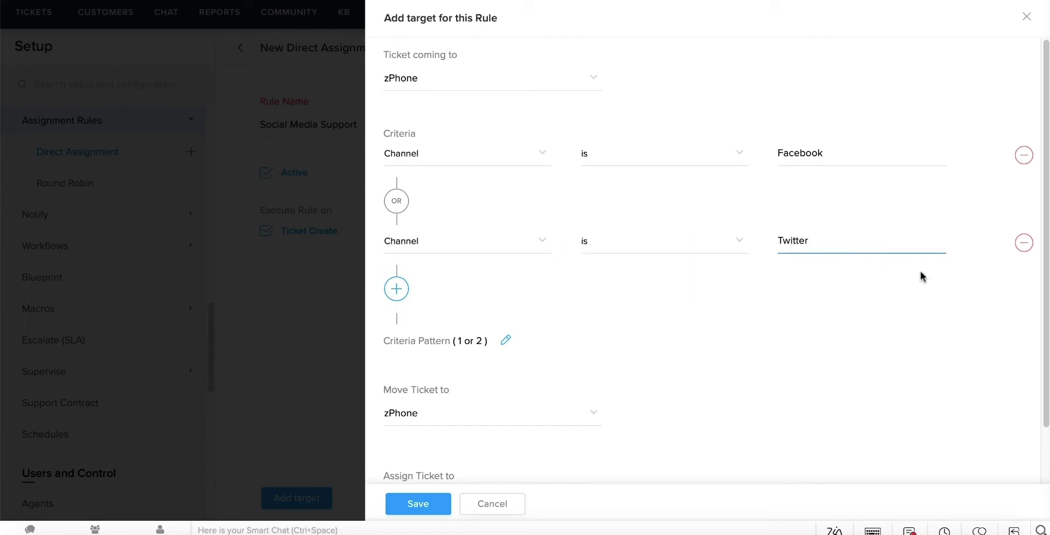
Assign the matching tickets to the agent named in the rule's description, save the target and leave the rule.
scroll(1047, 267, "down", 2)
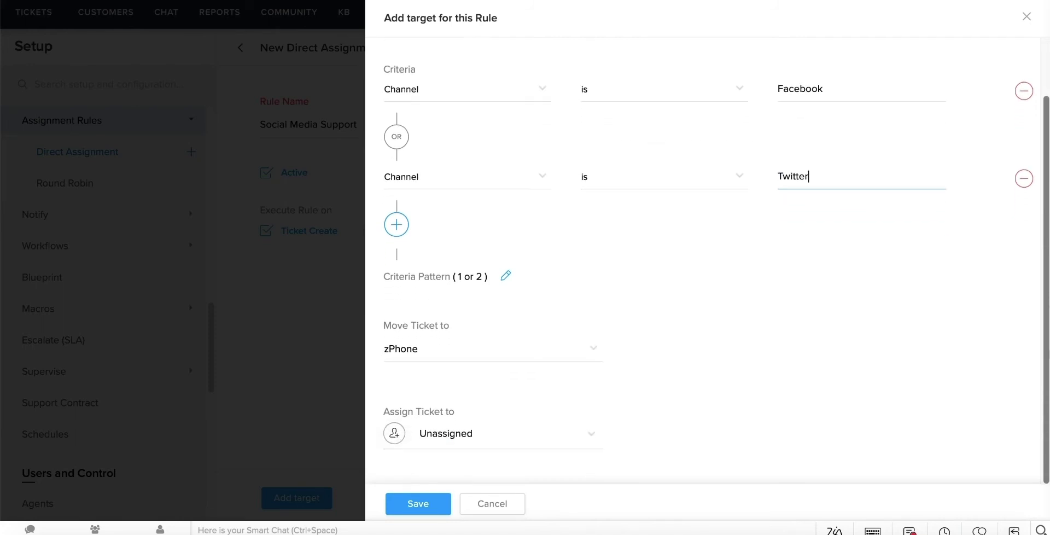
left_click(449, 432)
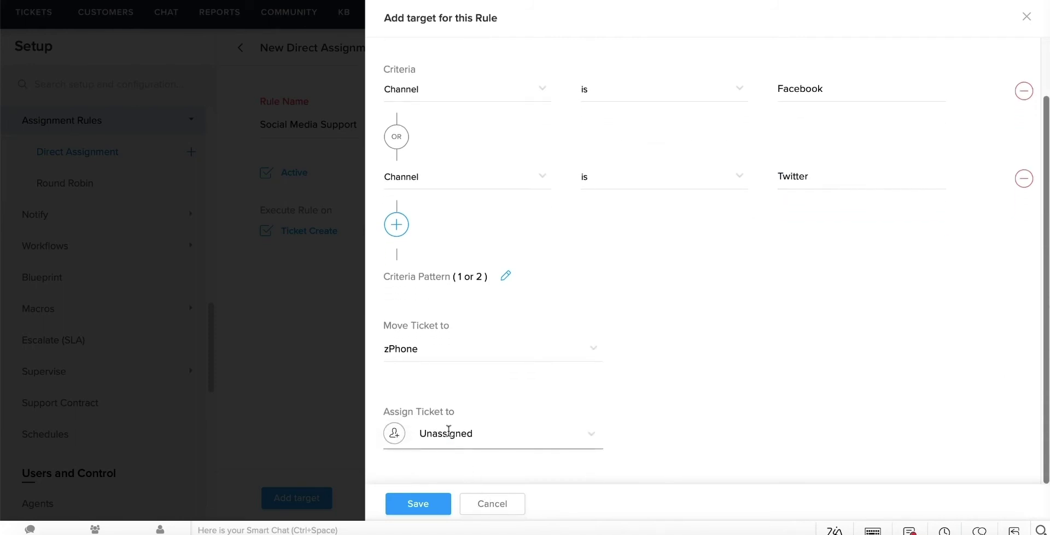
left_click(591, 432)
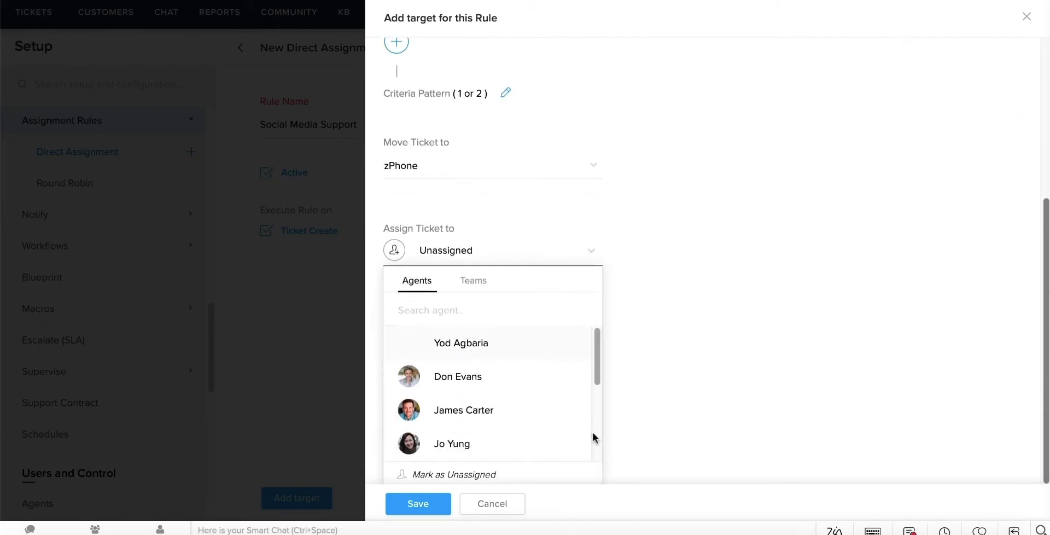
left_click_drag(597, 351, 611, 439)
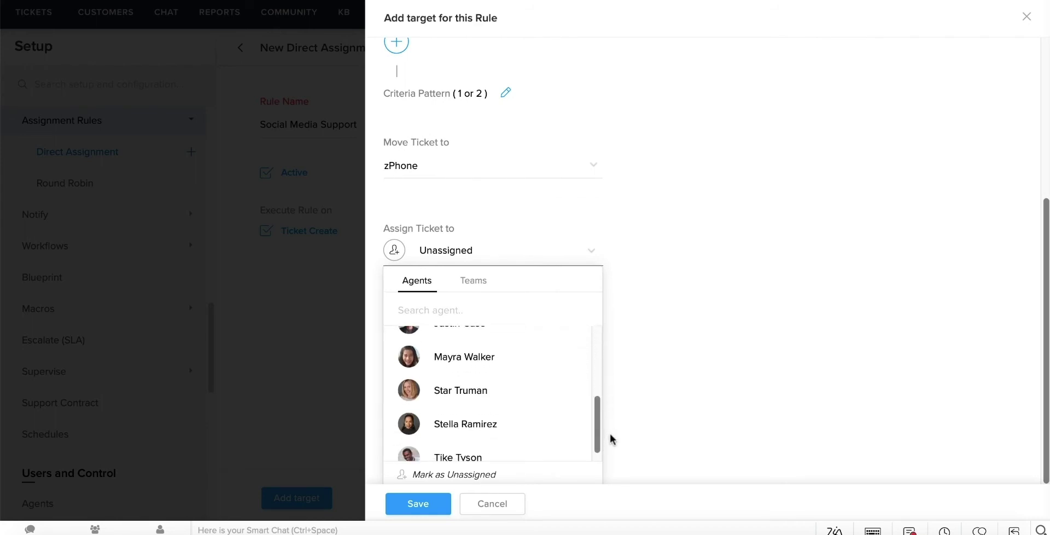
left_click(492, 457)
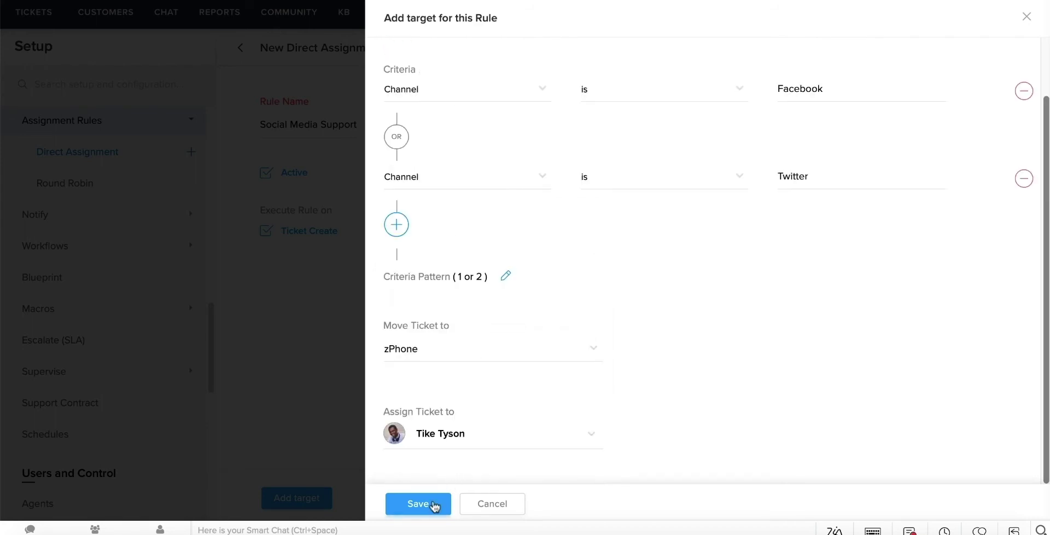
left_click(435, 506)
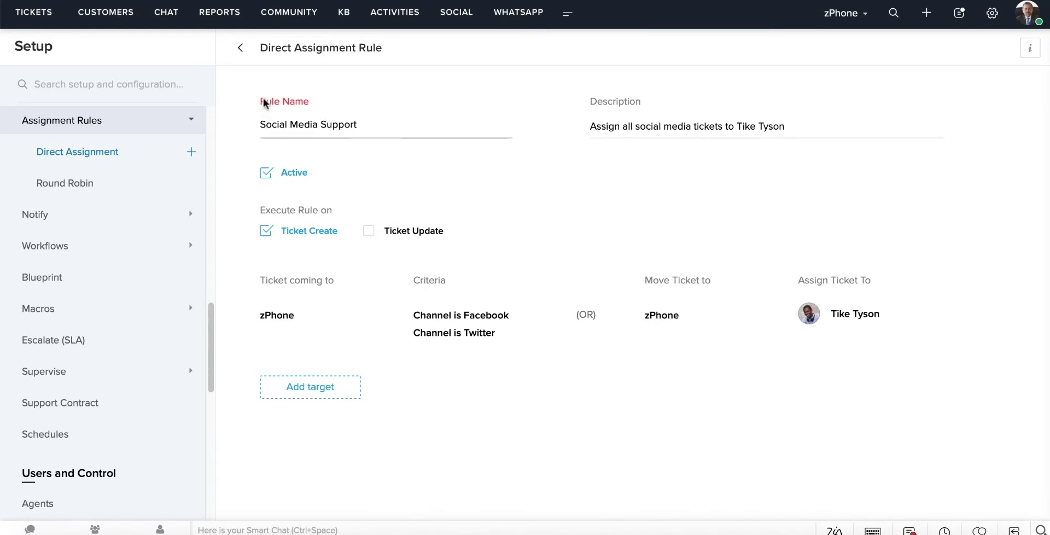
left_click(241, 48)
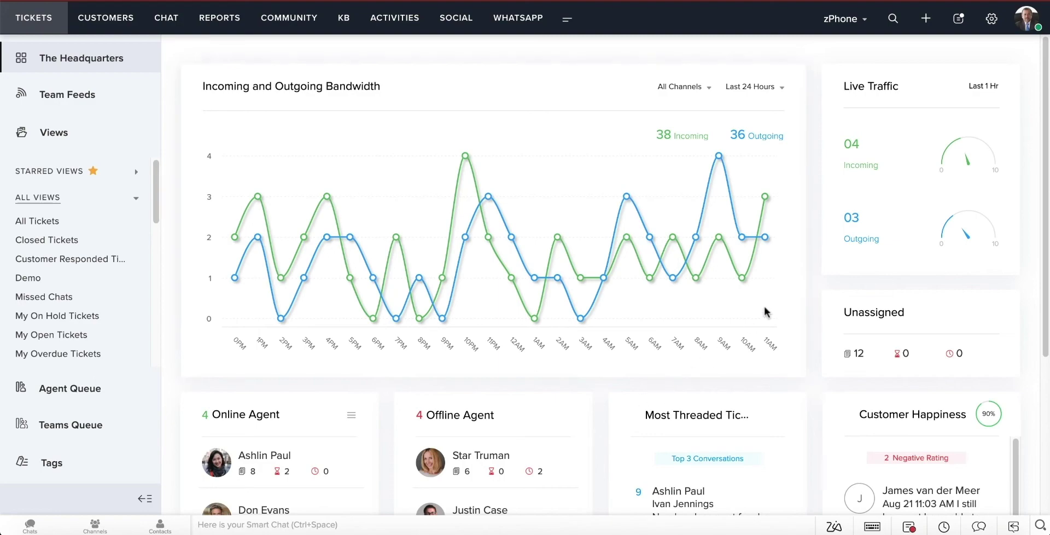
Edit the zPhone ticket layout and add a Pick List field beside Agent Email.
left_click(994, 19)
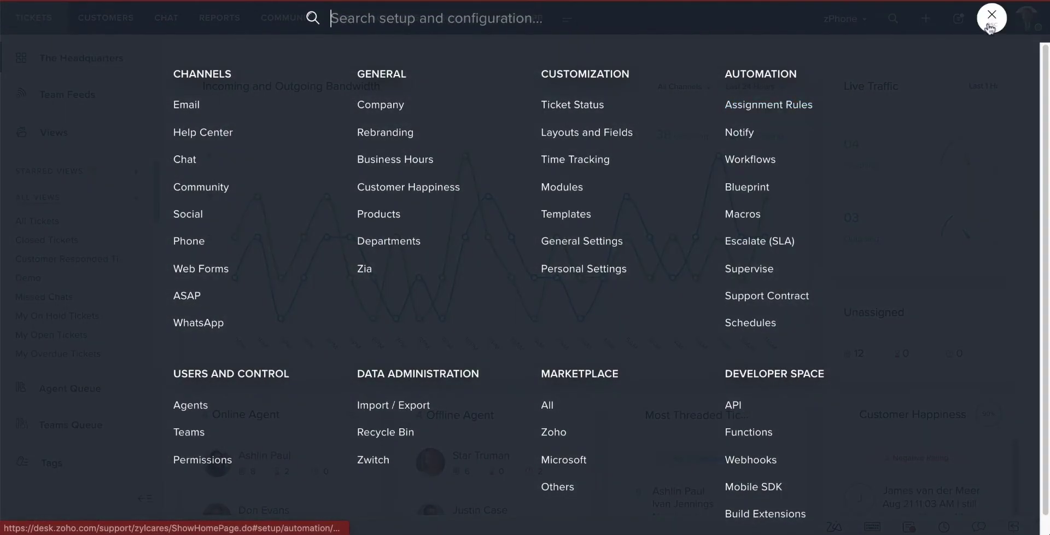
left_click(623, 134)
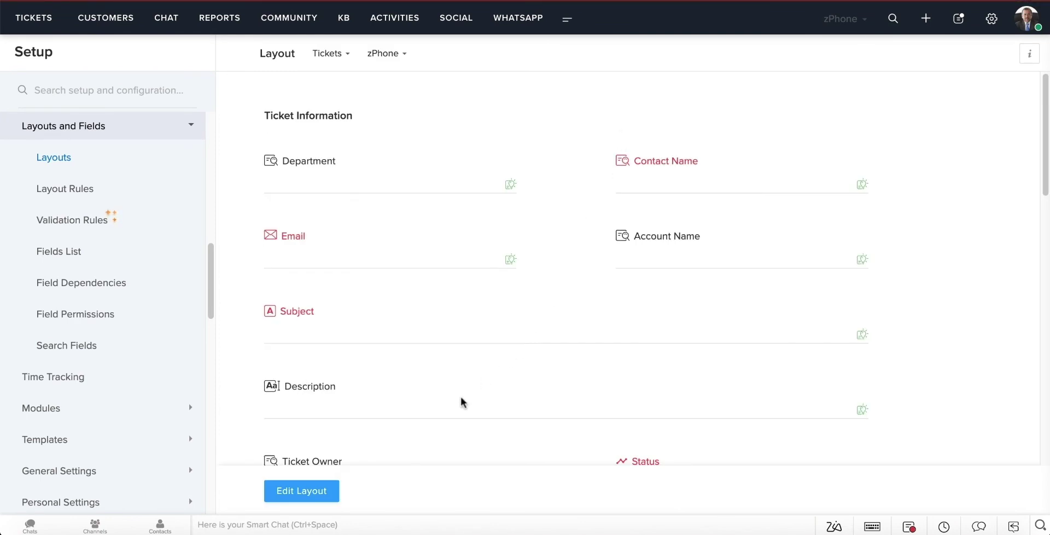
left_click(314, 494)
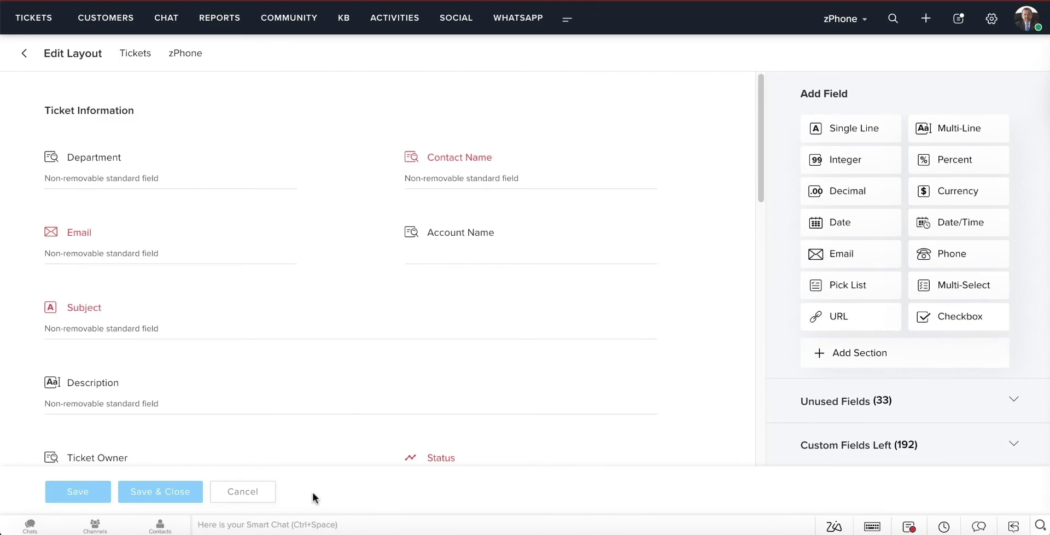
left_click_drag(759, 171, 795, 293)
left_click_drag(867, 283, 483, 303)
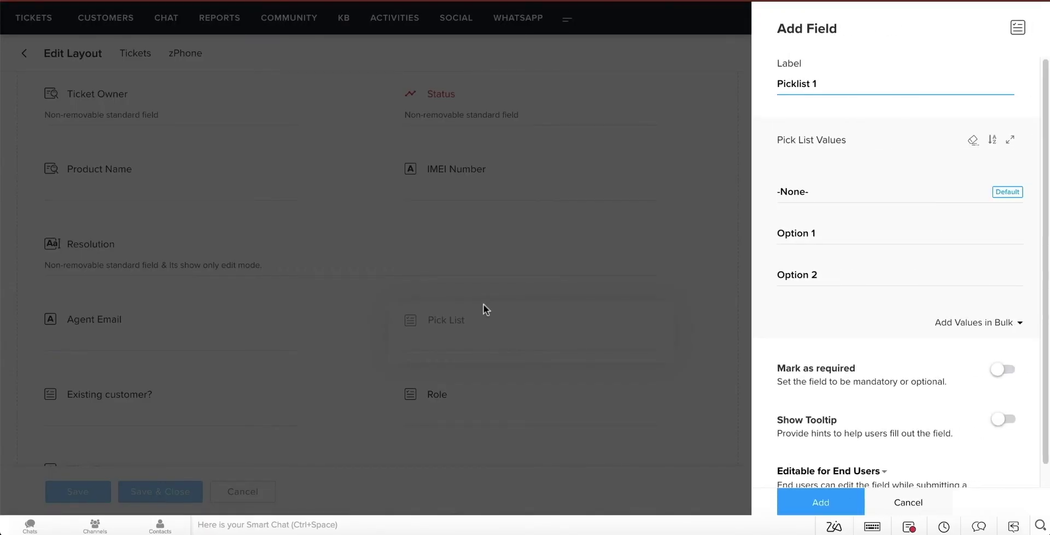
Label the new pick list Contract Type and set its two options to Premium and Standard.
key("ctrl+a")
type("Contract Type")
key("Tab")
key("Tab")
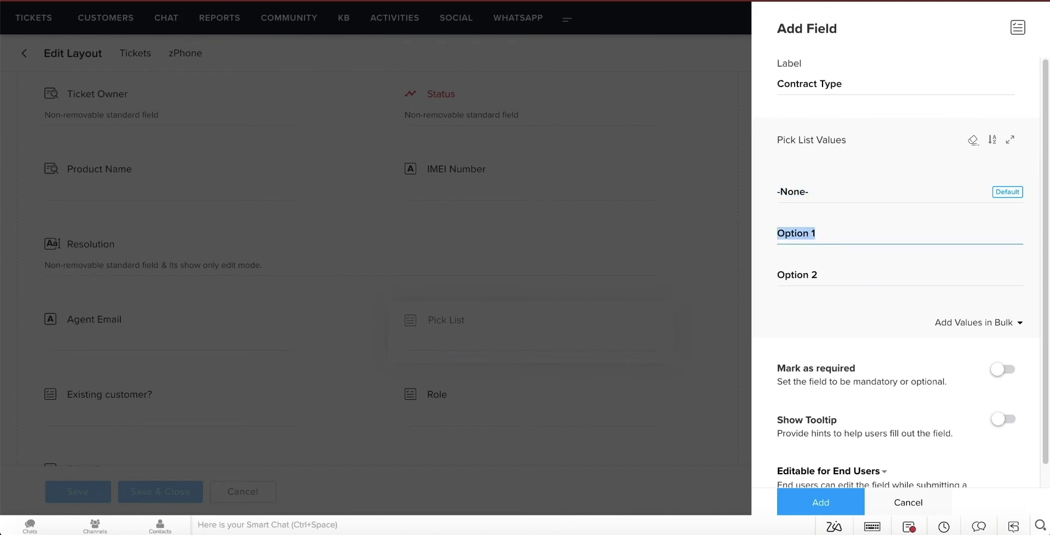
type("Premium")
key("Tab")
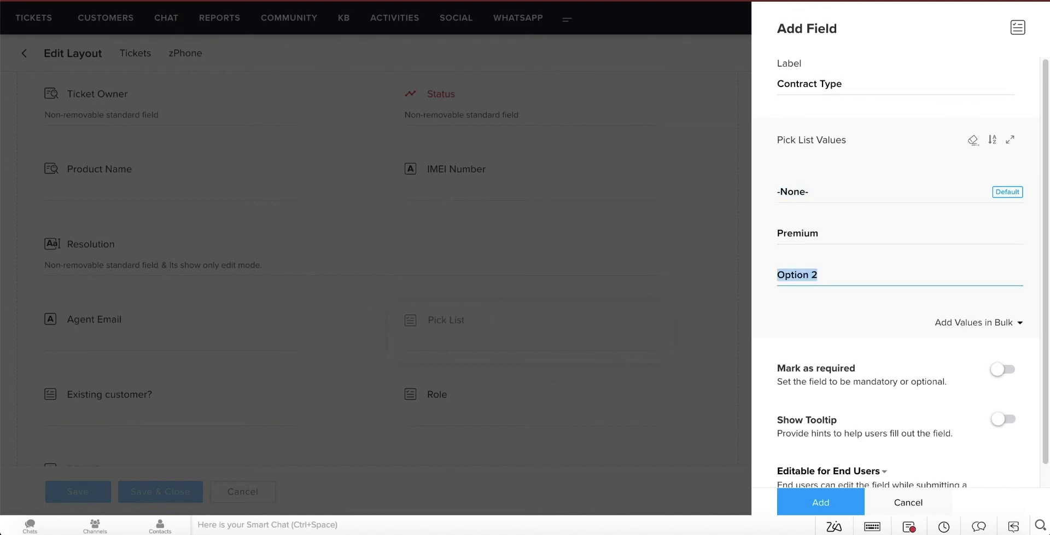
type("Standard")
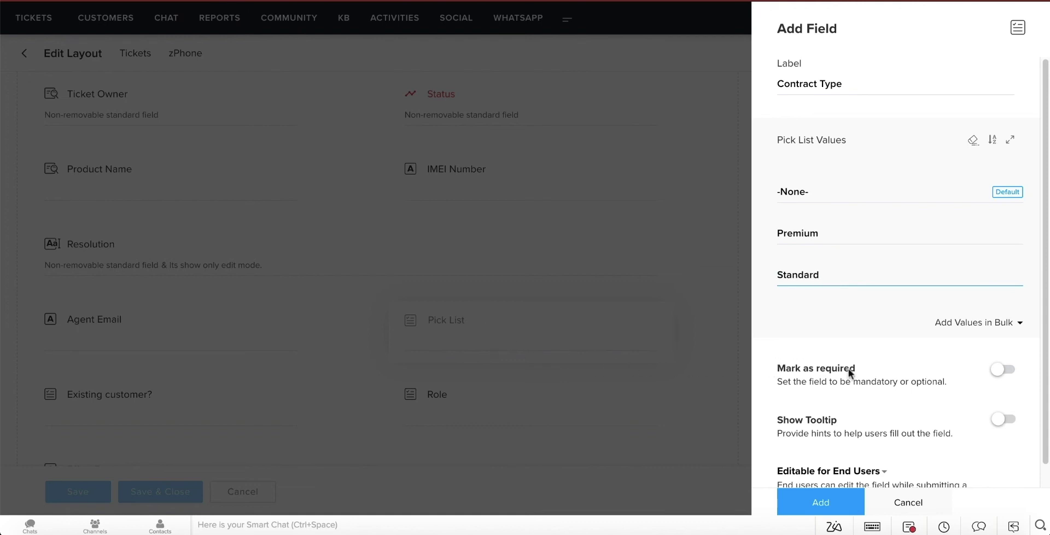
Make the Contract Type field required, add it to the layout, and save and close the layout.
left_click(1002, 370)
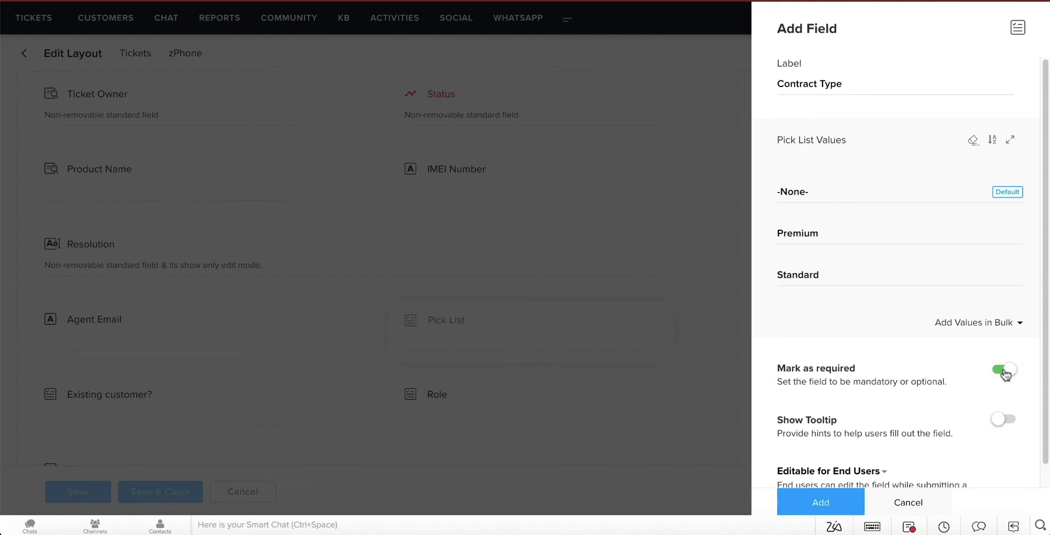
left_click(839, 500)
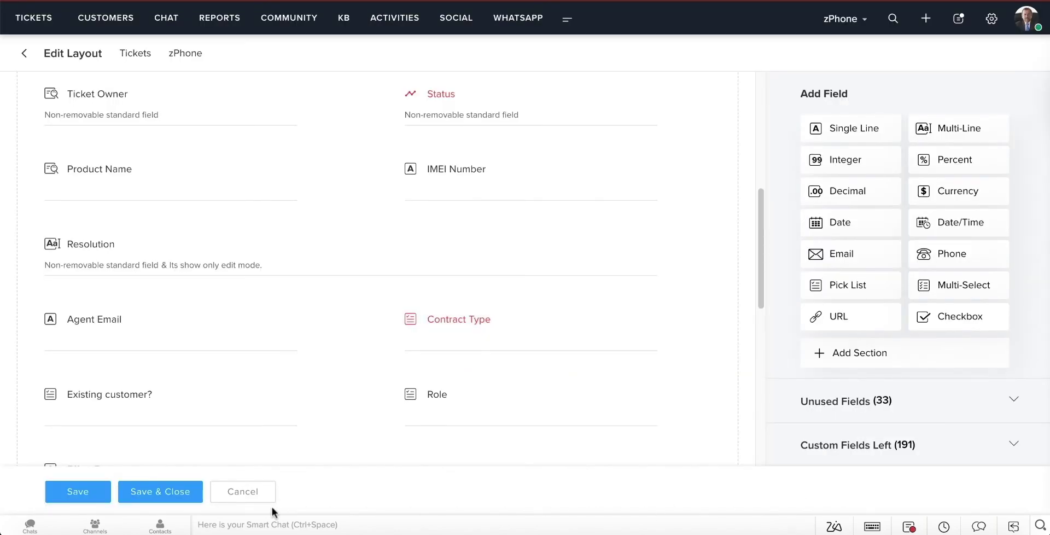
left_click(177, 499)
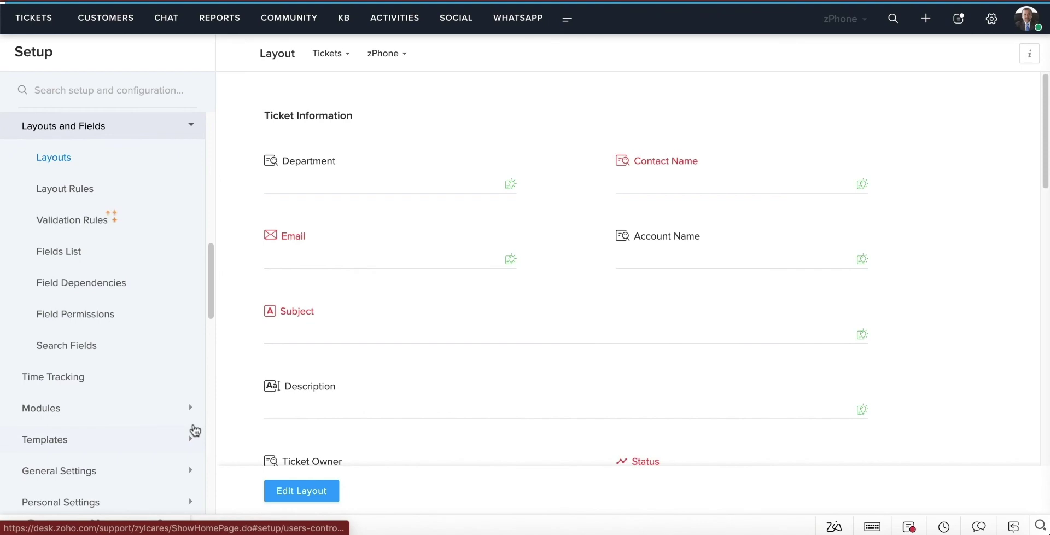
Start a new zPhone team named Dedicated Support with the description "Team that handles tickets from key customers.".
key("s")
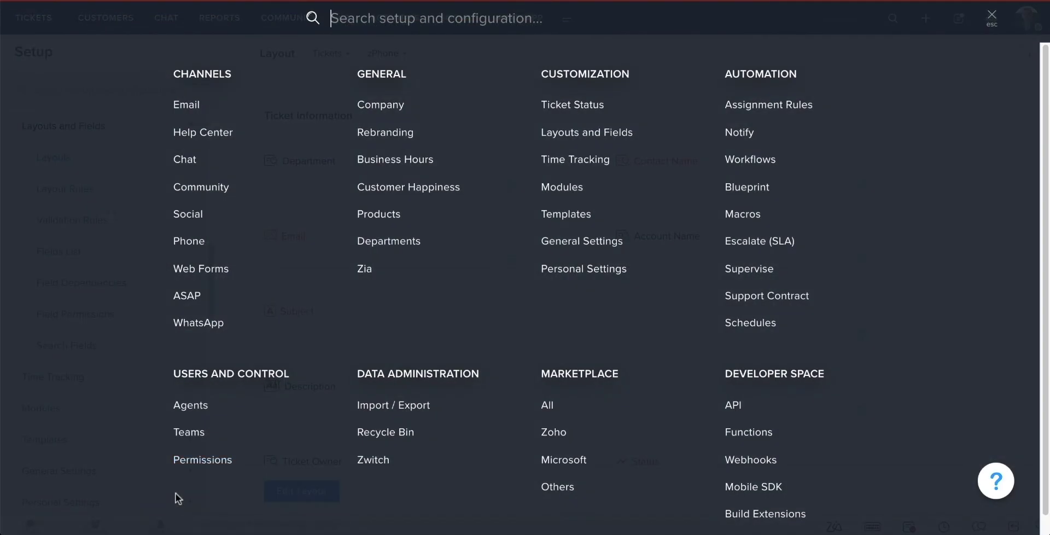
left_click(194, 430)
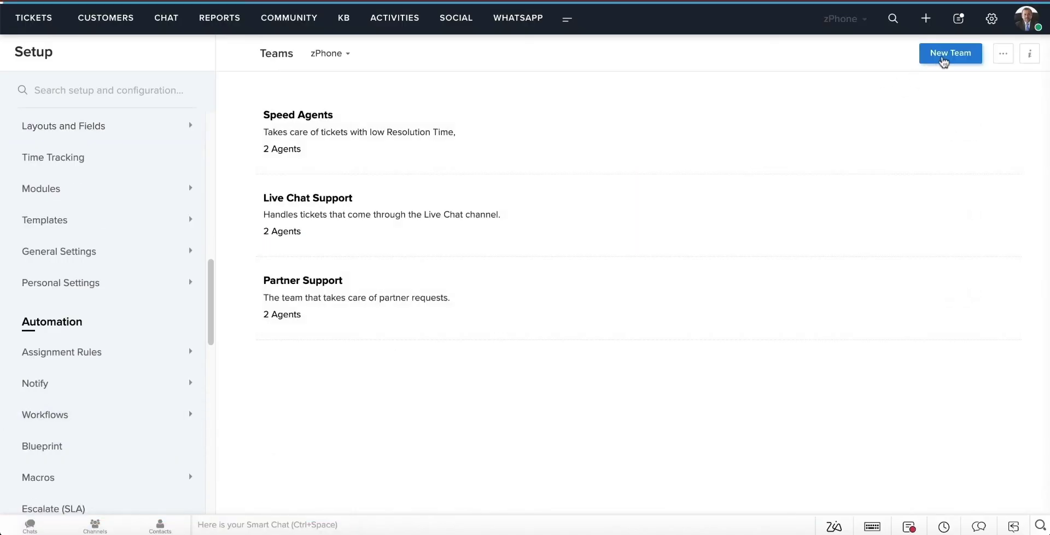
left_click(940, 61)
left_click(504, 134)
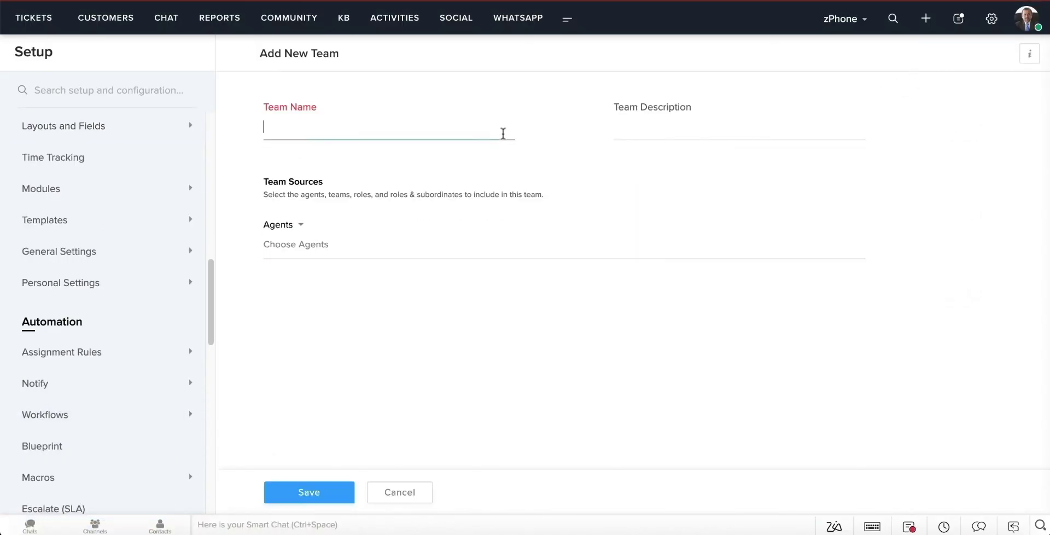
type("Dedicated Support")
key("Tab")
type("Team ")
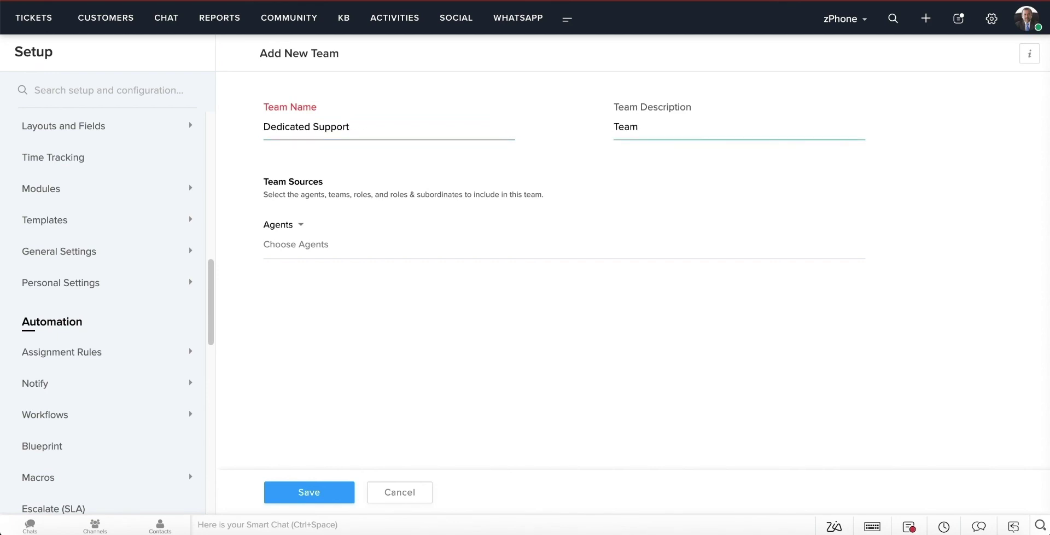
type("that handles tickets from key customers.")
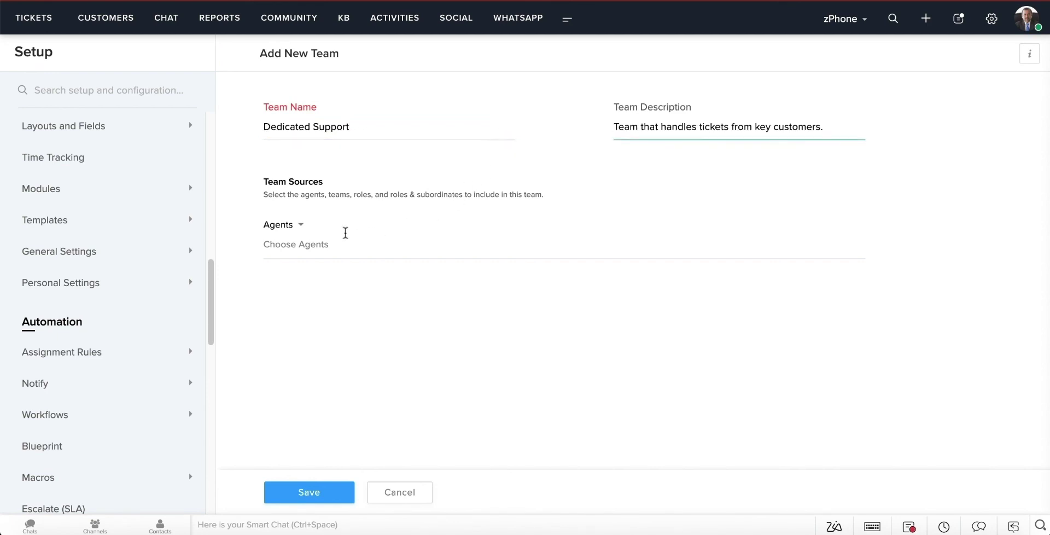
Add two agents, the manager and the CEO, to the Dedicated Support team, save it and return to the team list.
left_click(312, 244)
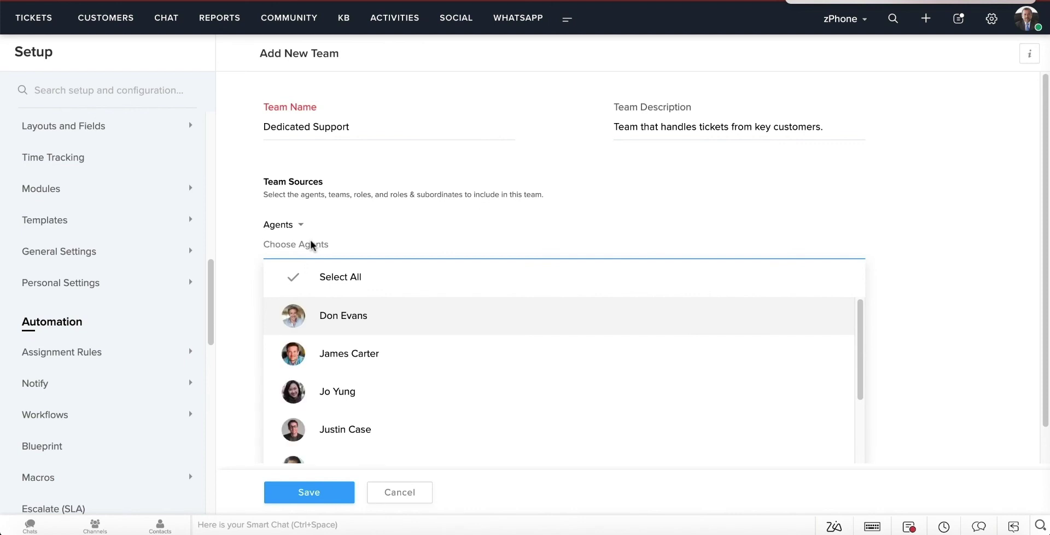
left_click(349, 360)
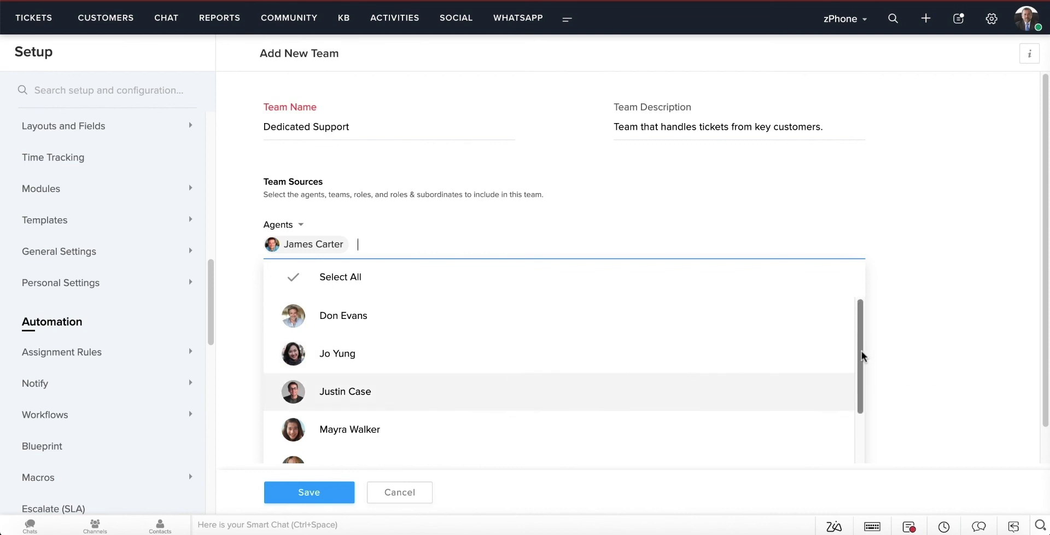
left_click_drag(863, 357, 864, 390)
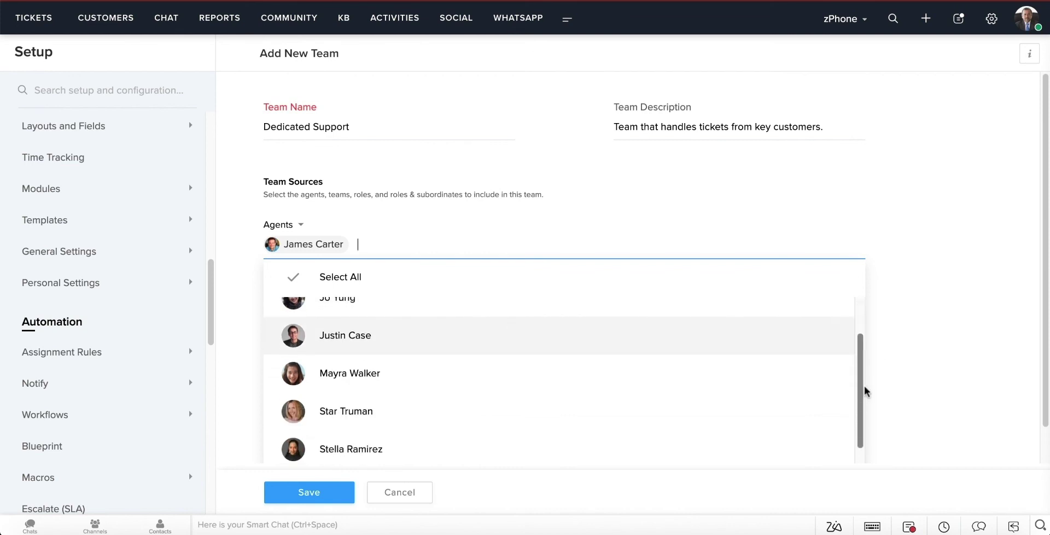
left_click(368, 451)
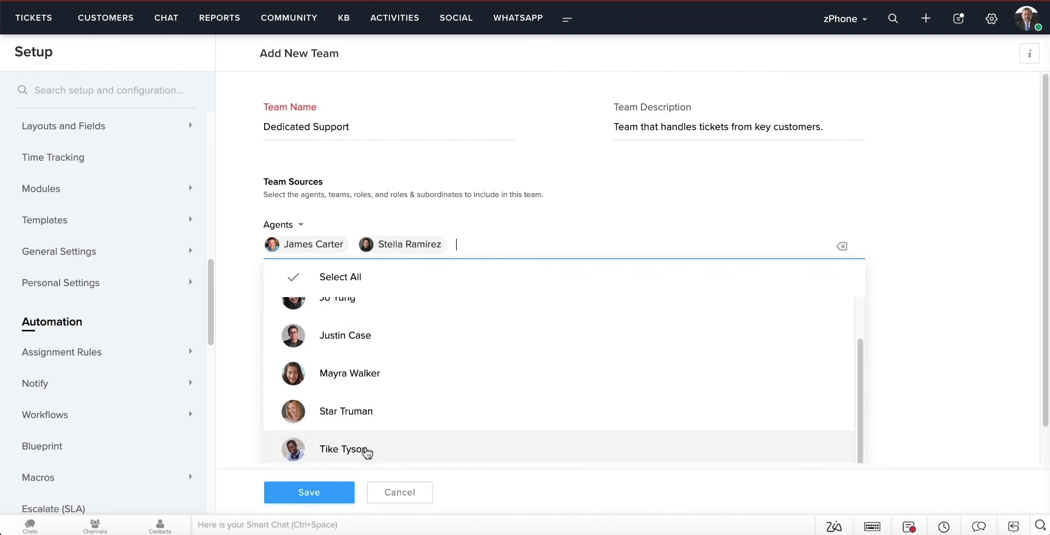
left_click(237, 364)
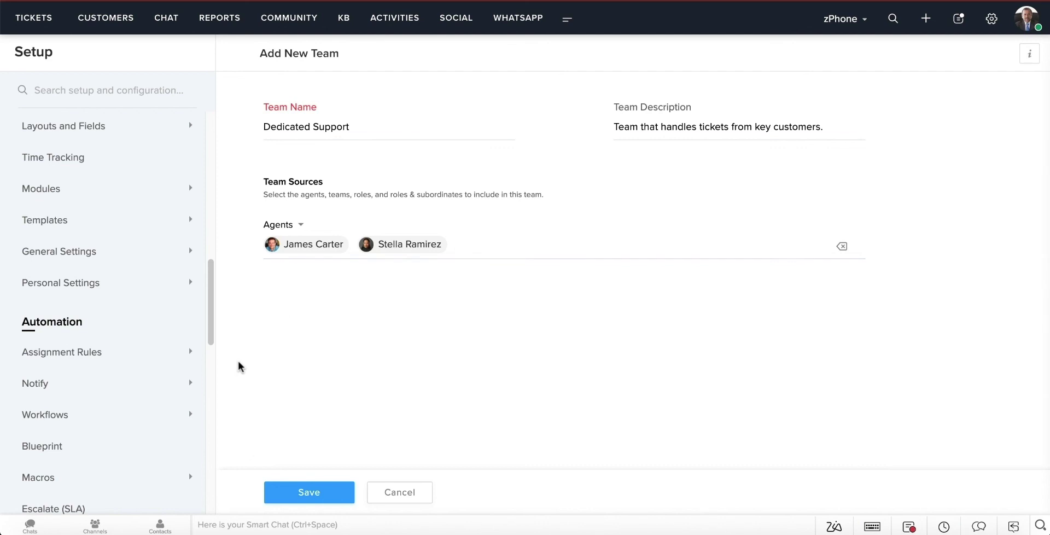
left_click(336, 496)
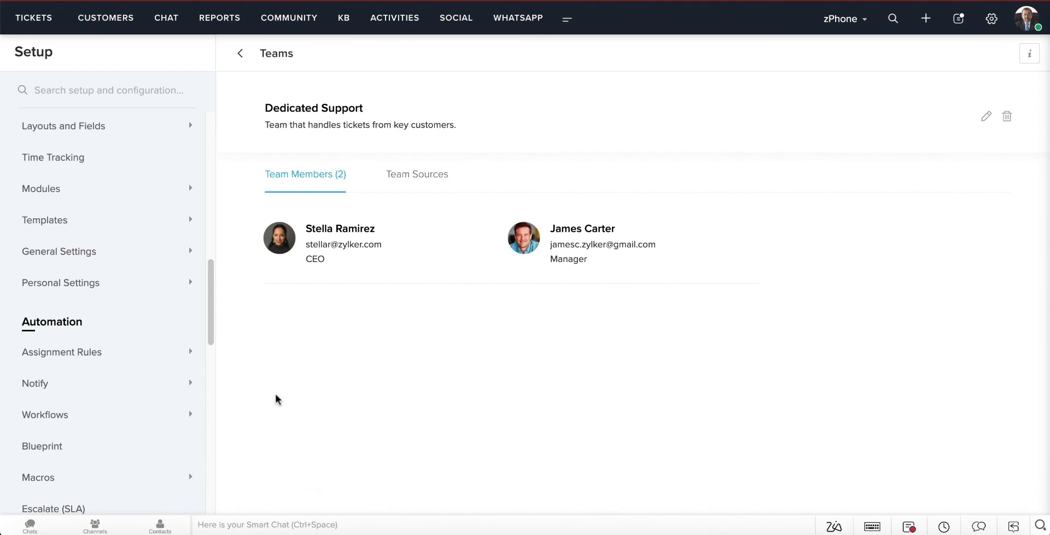
left_click(244, 55)
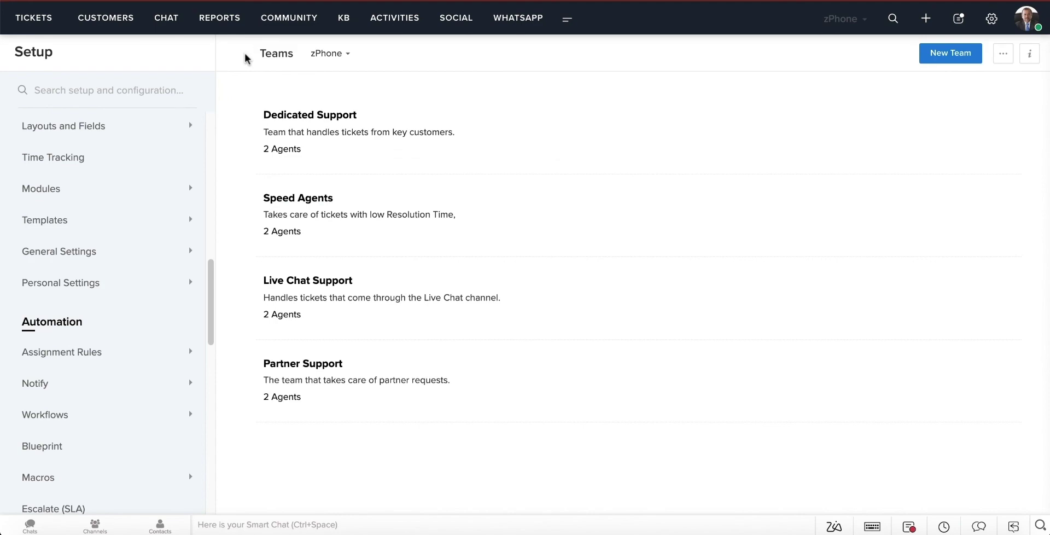
Start a direct assignment rule named Dedicated Support with the description "Assign tickets from key customers to the Dedicated Support team.".
left_click(992, 19)
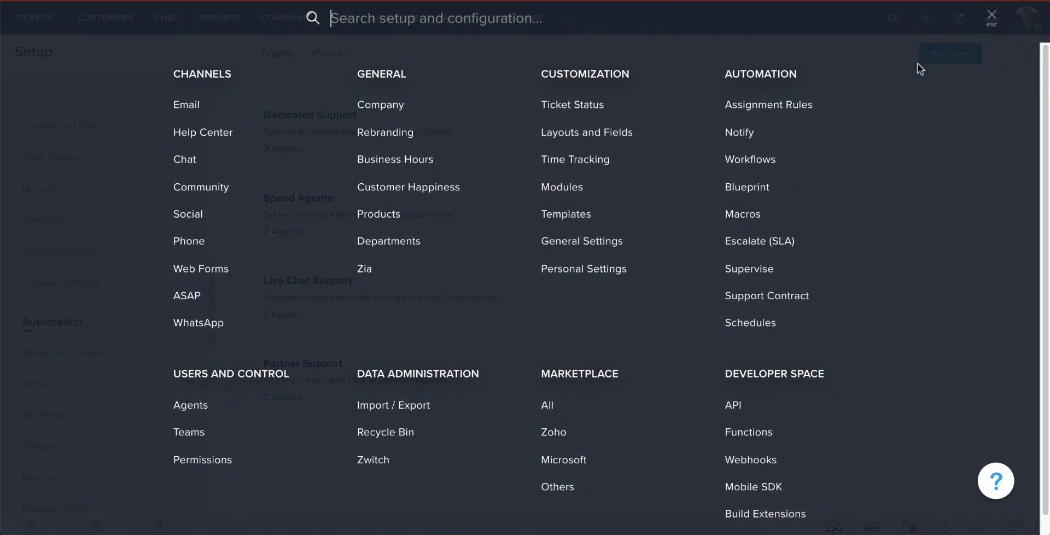
left_click(807, 105)
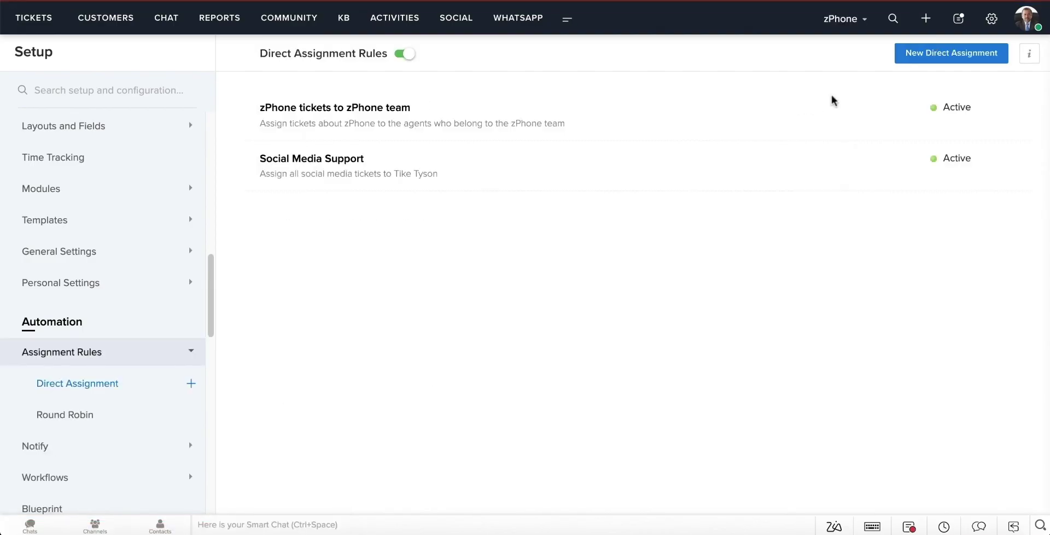
left_click(932, 58)
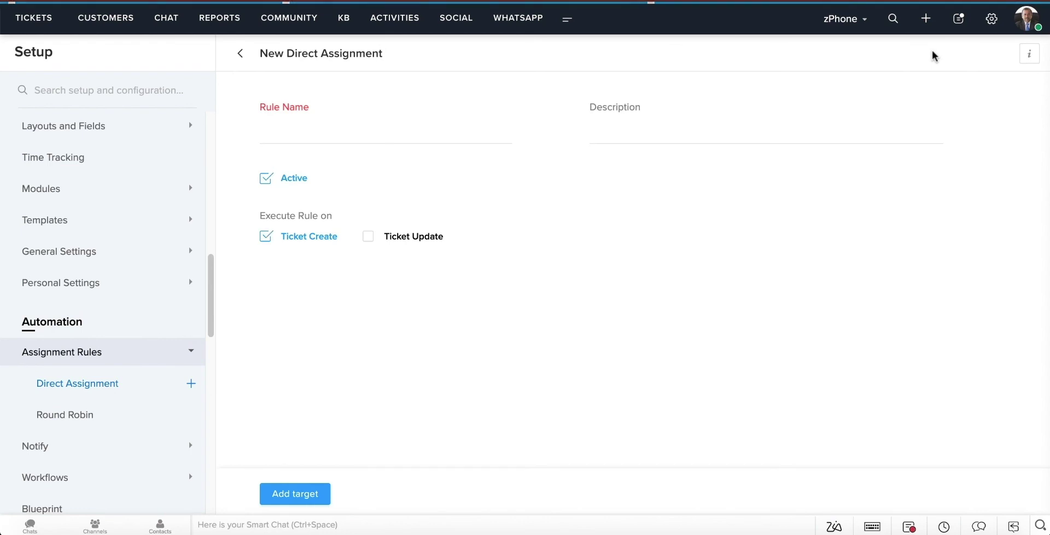
left_click(472, 136)
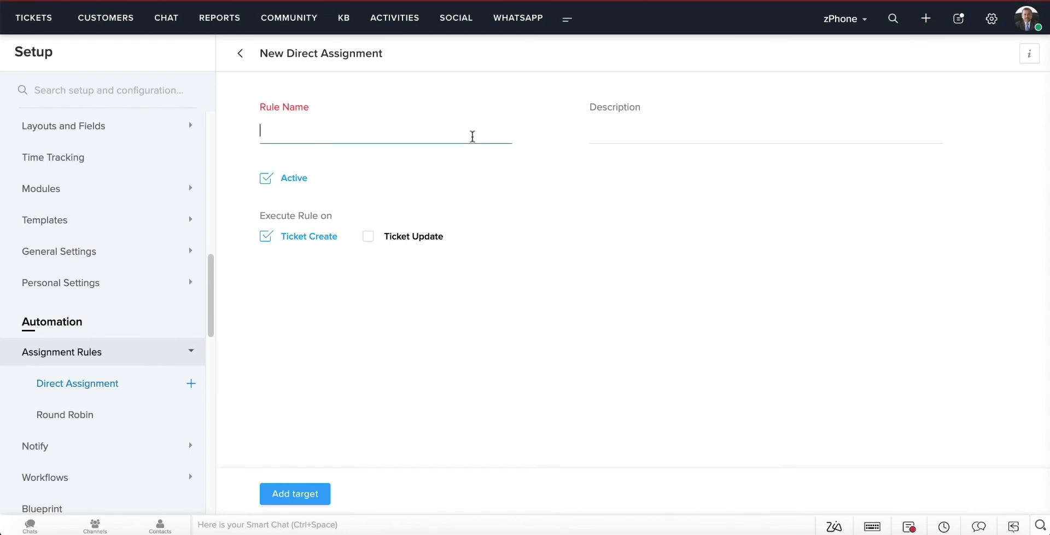
type("Dedicated Support")
key("Tab")
type("A")
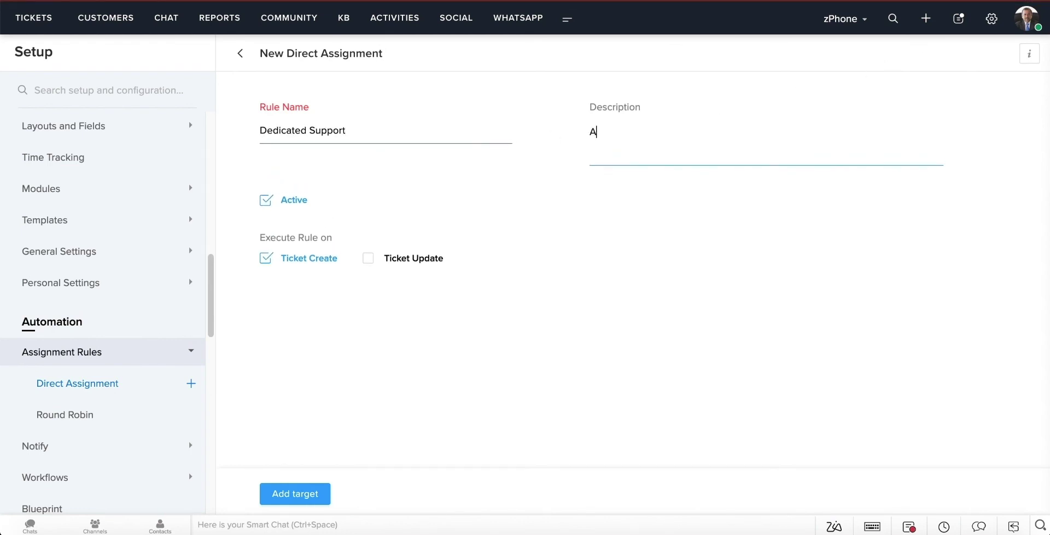
type("ssign tickets from key customers to the Dedicated Support team.")
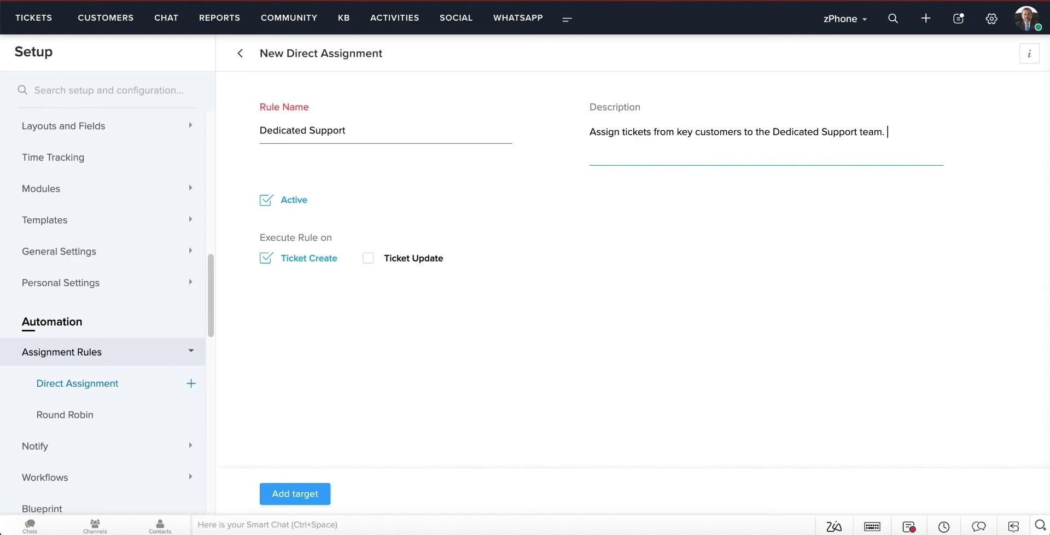
Add a target to the Dedicated Support rule with the criterion that the ticket's Contract Type is Premium.
left_click(309, 492)
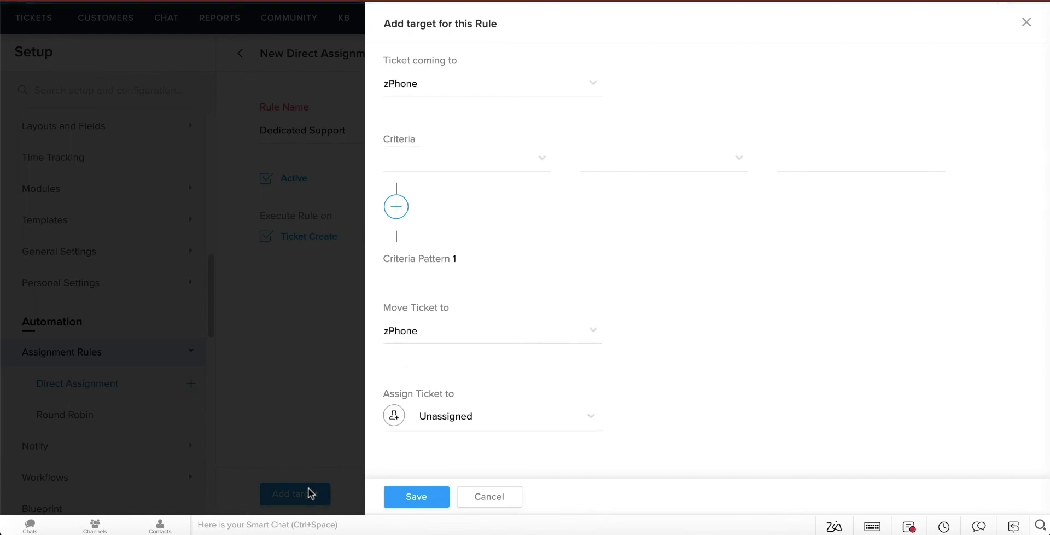
left_click(544, 158)
type("c")
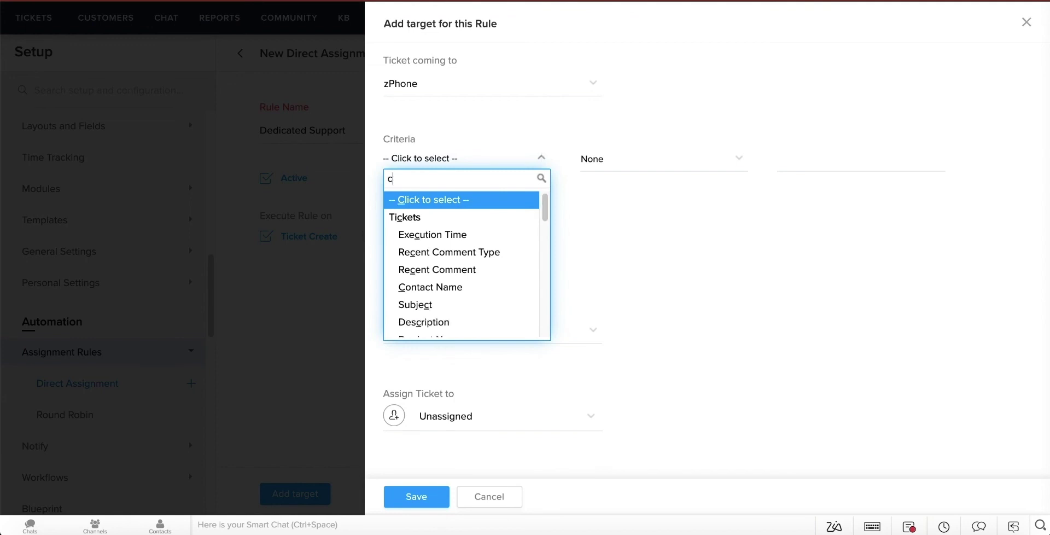
type("ontract")
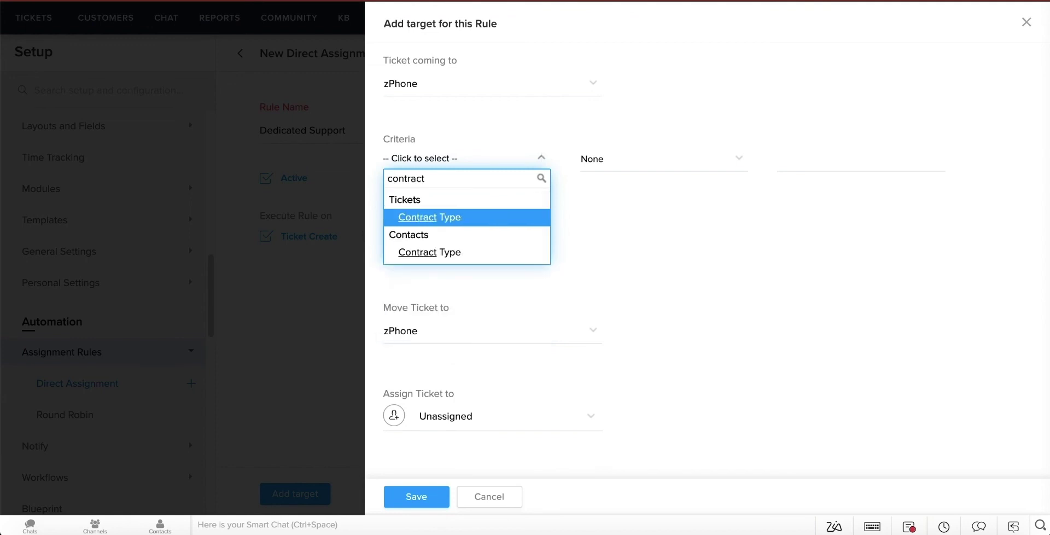
left_click(442, 218)
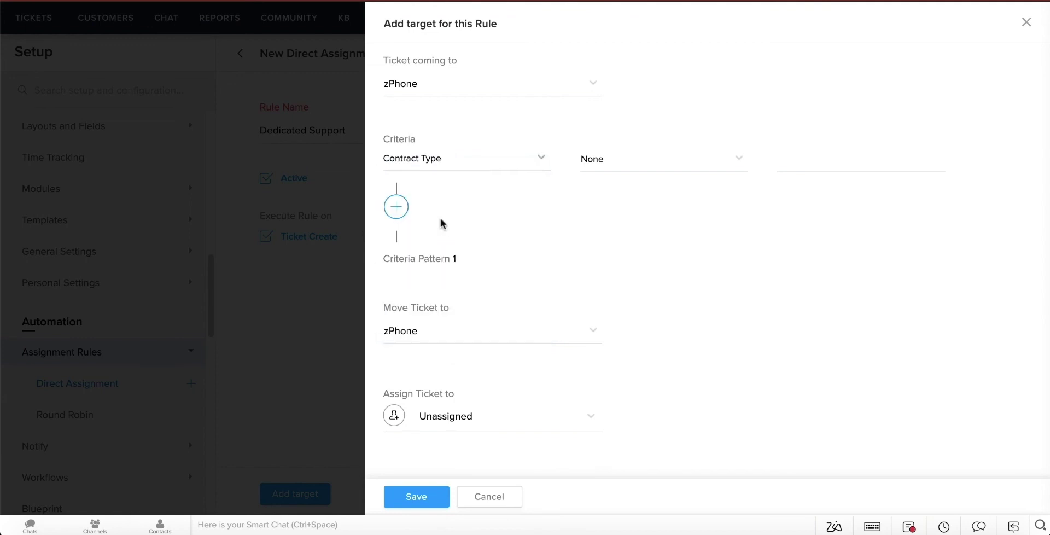
left_click(611, 162)
left_click(633, 197)
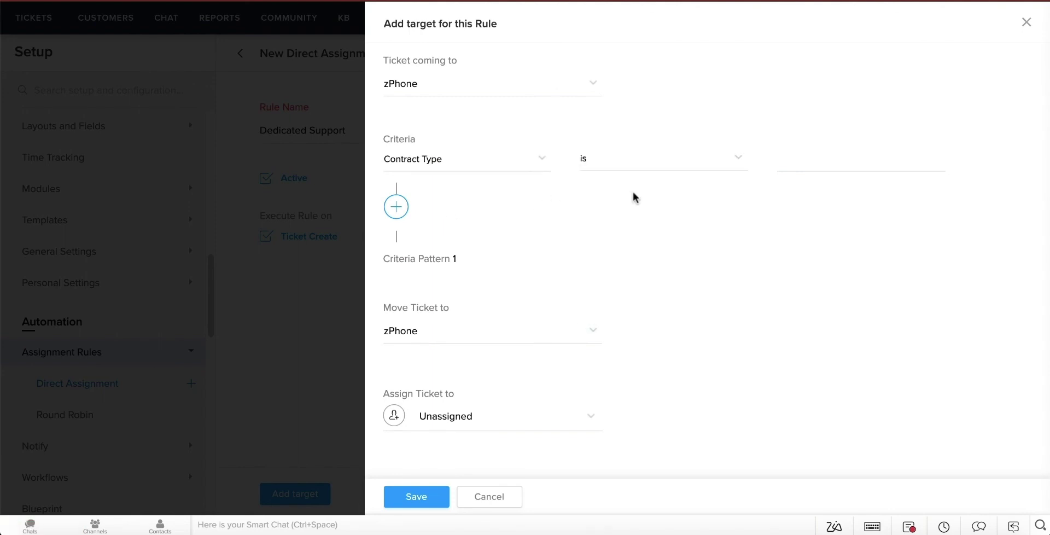
left_click(807, 157)
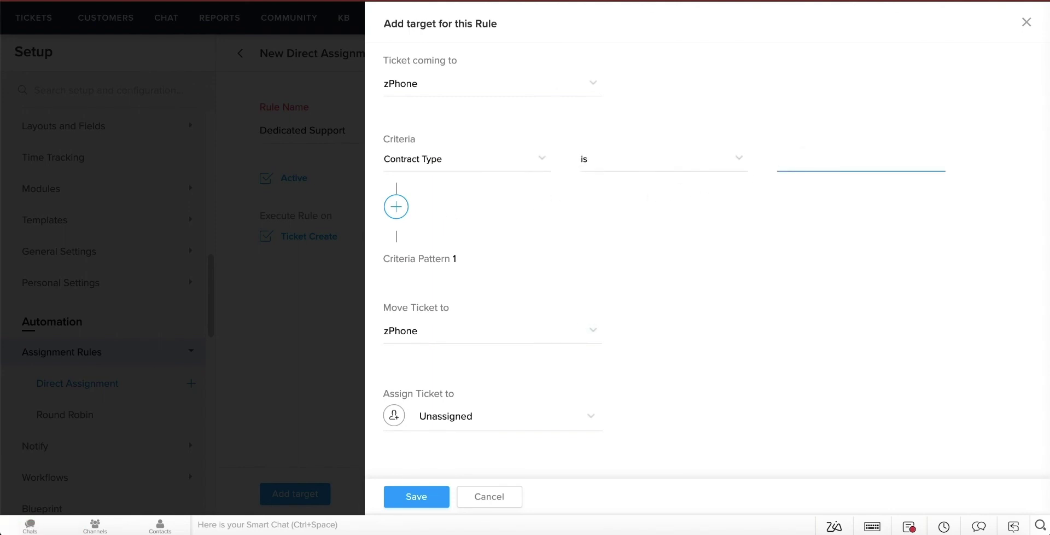
type("Premium")
Assign the matching tickets to the Dedicated Support team and save the target.
left_click(590, 422)
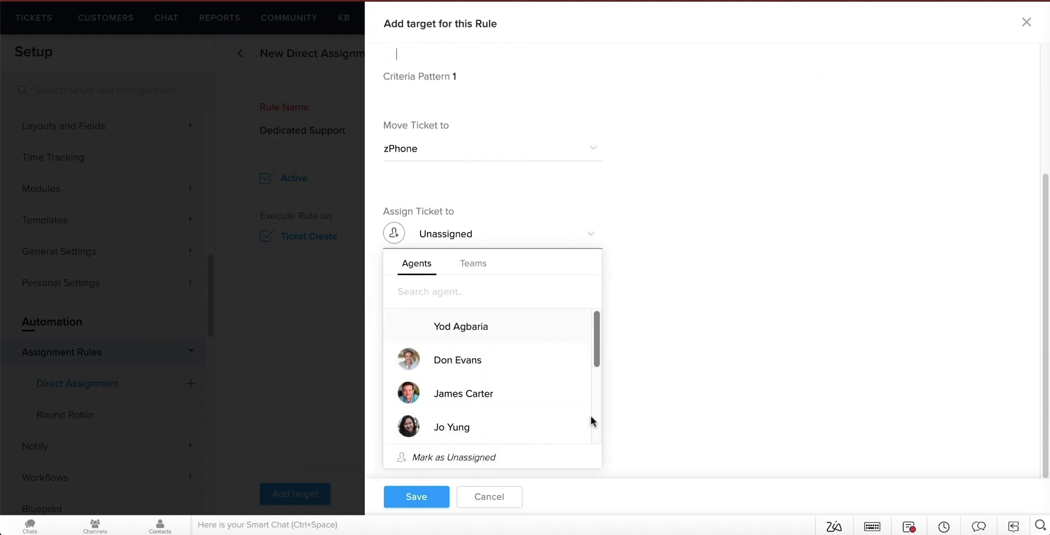
left_click(477, 261)
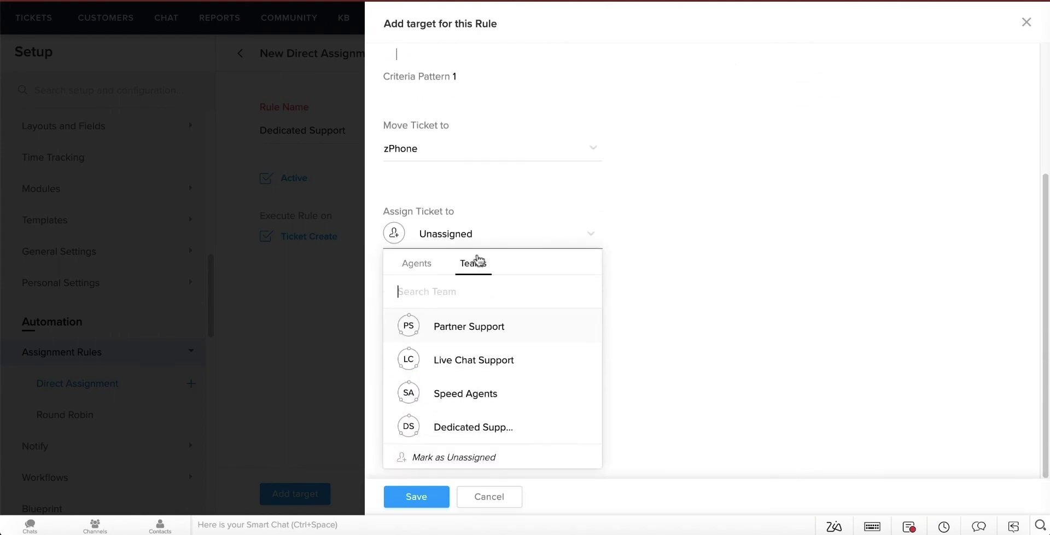
left_click(492, 430)
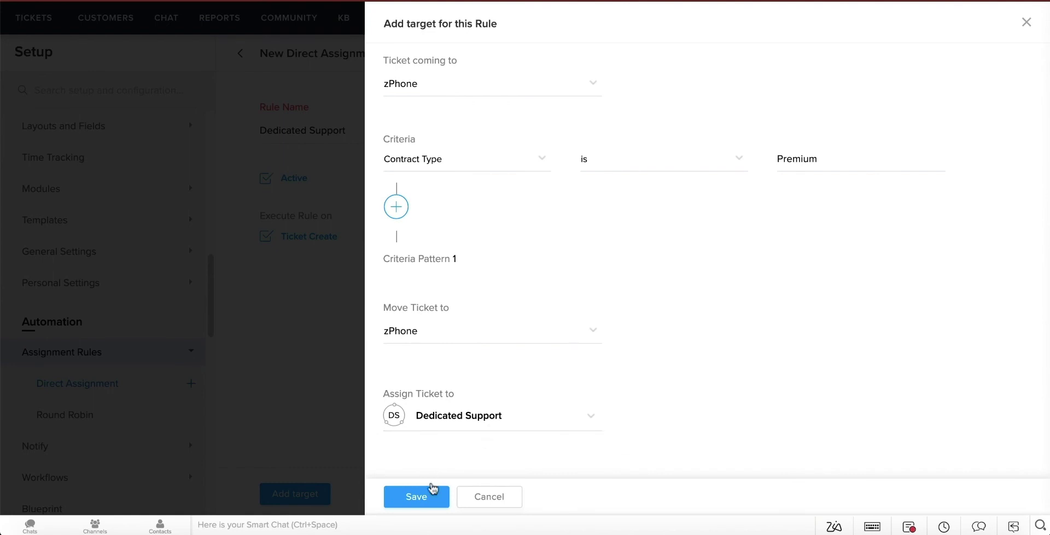
left_click(422, 502)
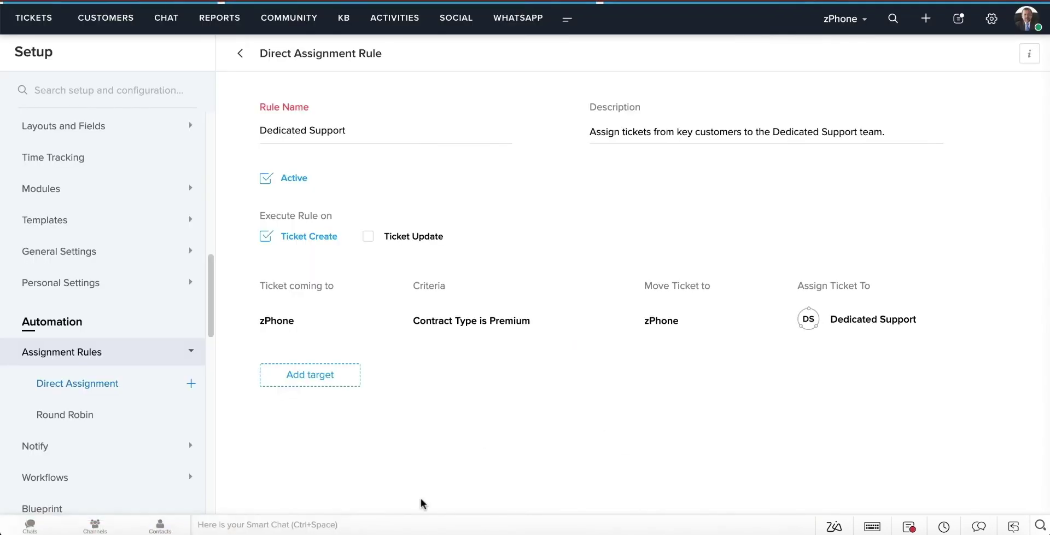